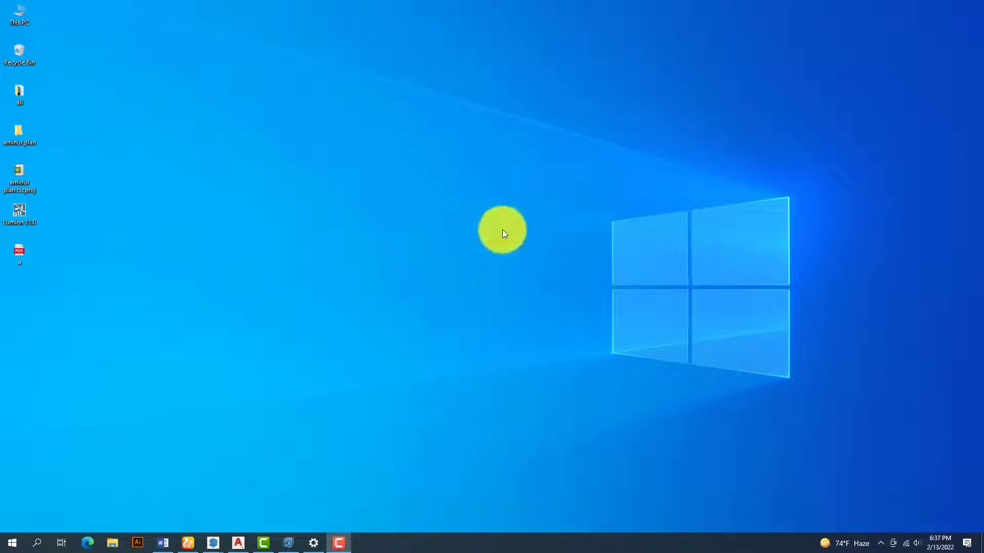
- Refresh the desktop and open the Software (I:) drive in a maximized This PC window
right_click(500, 169)
click(508, 197)
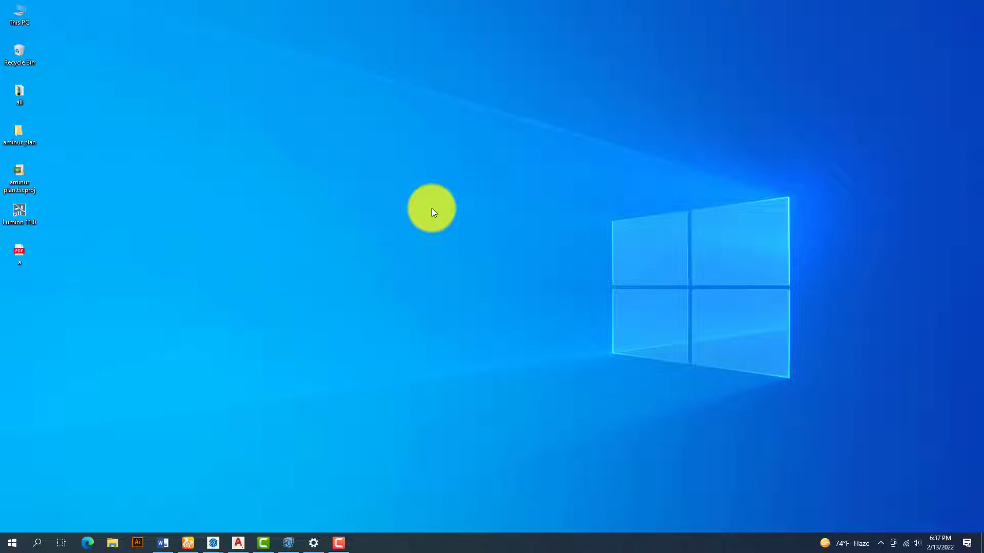
double_click(15, 8)
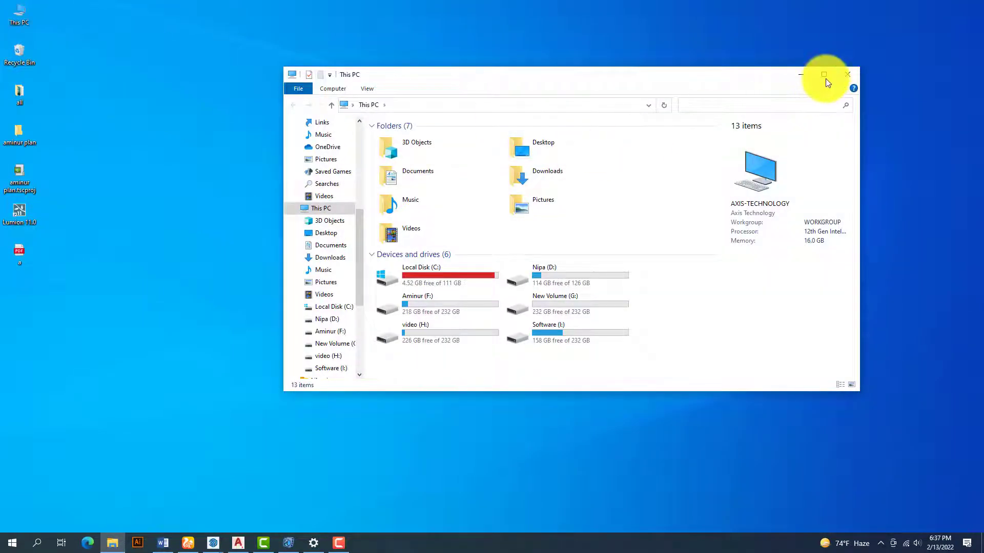
click(824, 76)
double_click(174, 176)
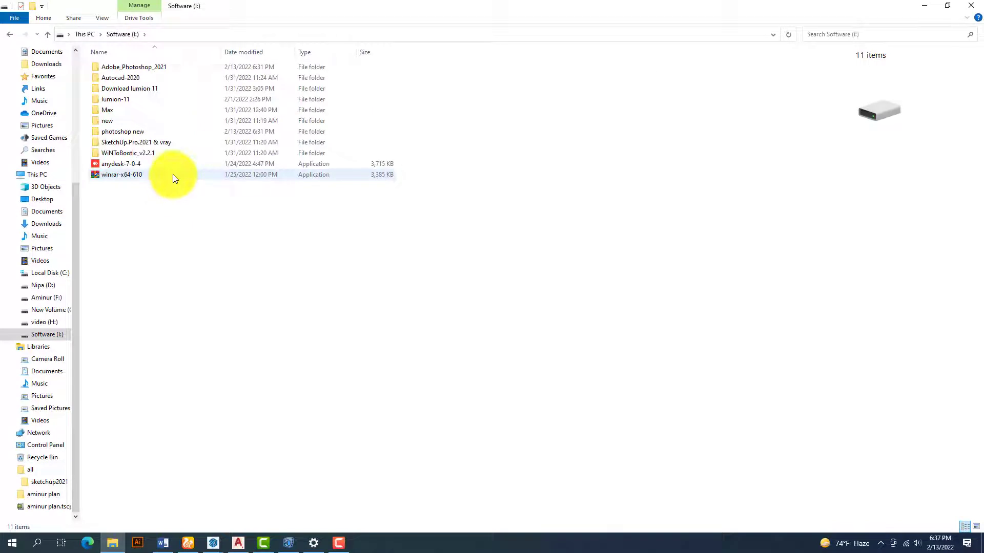
- Go into photoshop new > _Getintopc > Adobe_Photoshop_2021 and run the Set-up program
double_click(141, 131)
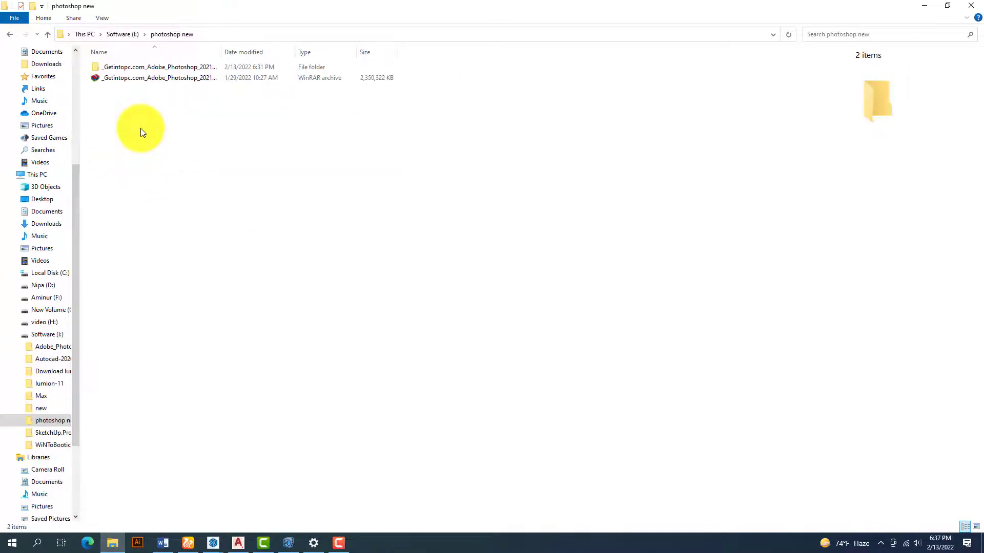
double_click(155, 67)
double_click(156, 66)
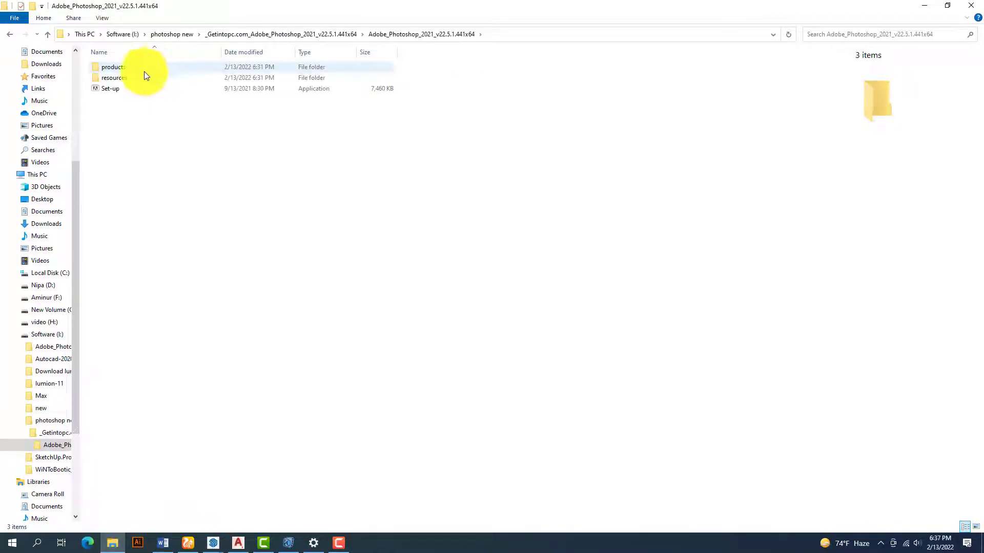
double_click(127, 88)
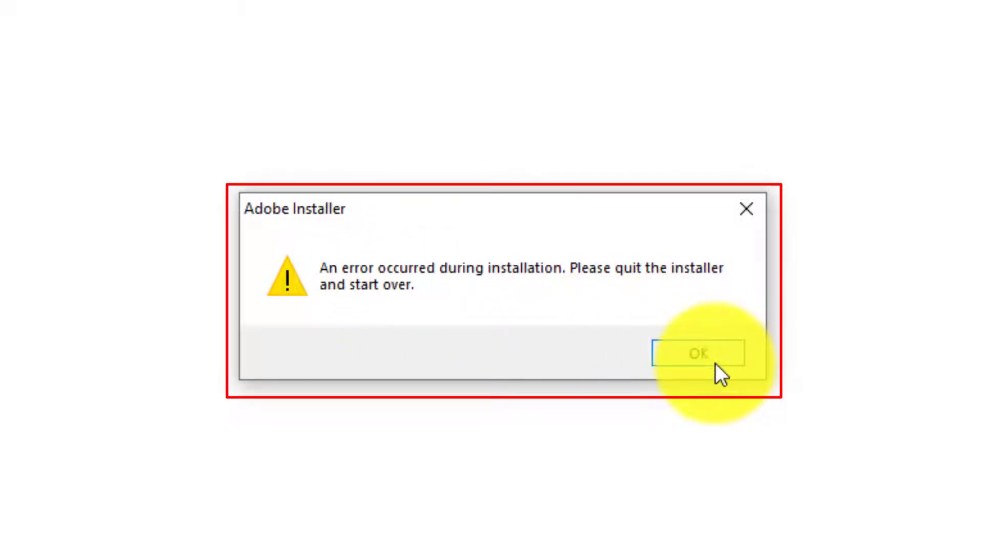
- Dismiss the installer error, refresh the folder, and extract the Photoshop RAR archive to its own folder
click(706, 358)
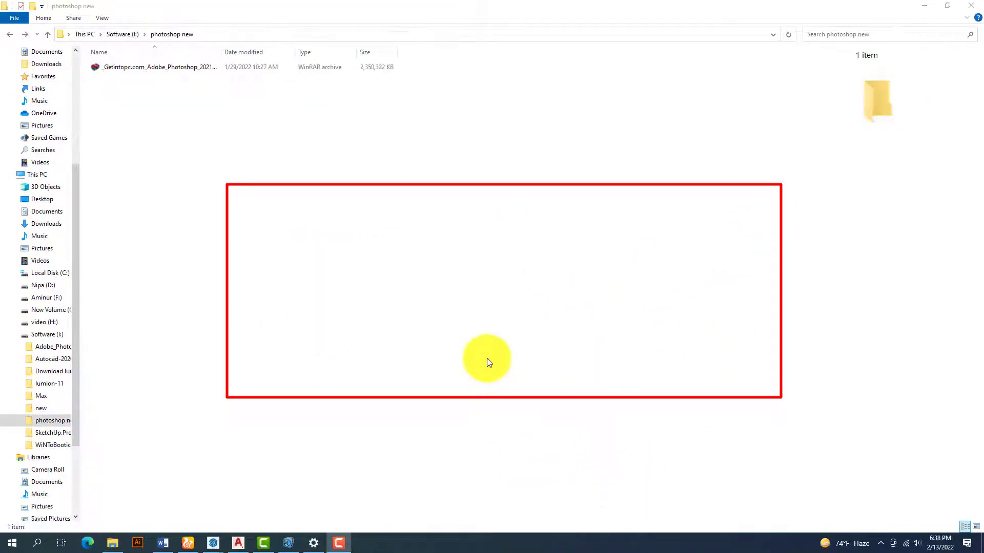
right_click(282, 158)
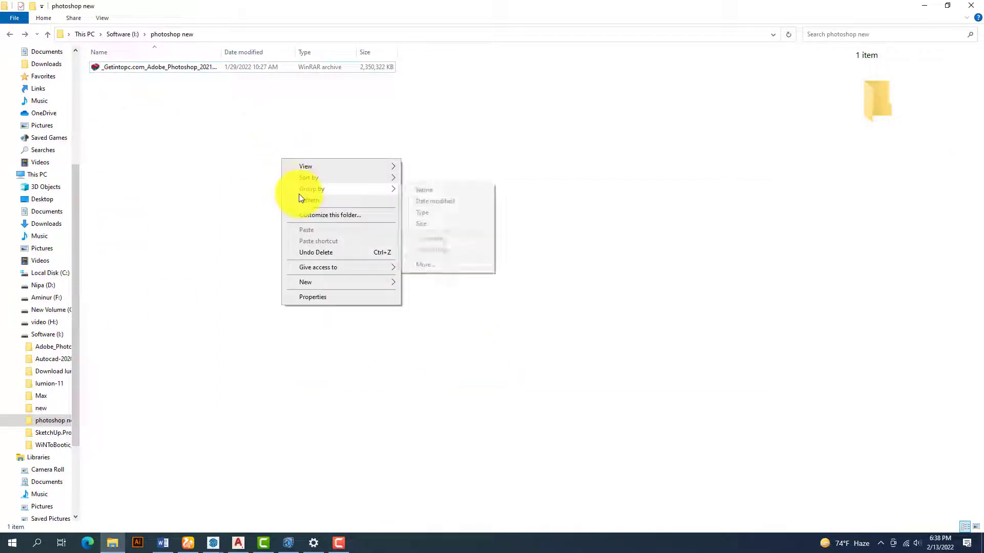
click(300, 202)
right_click(214, 70)
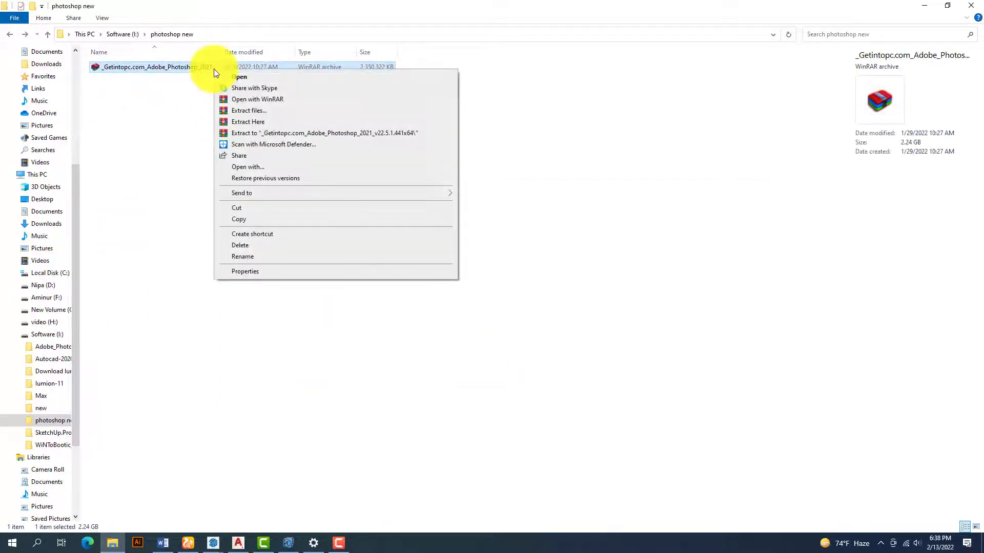
click(269, 133)
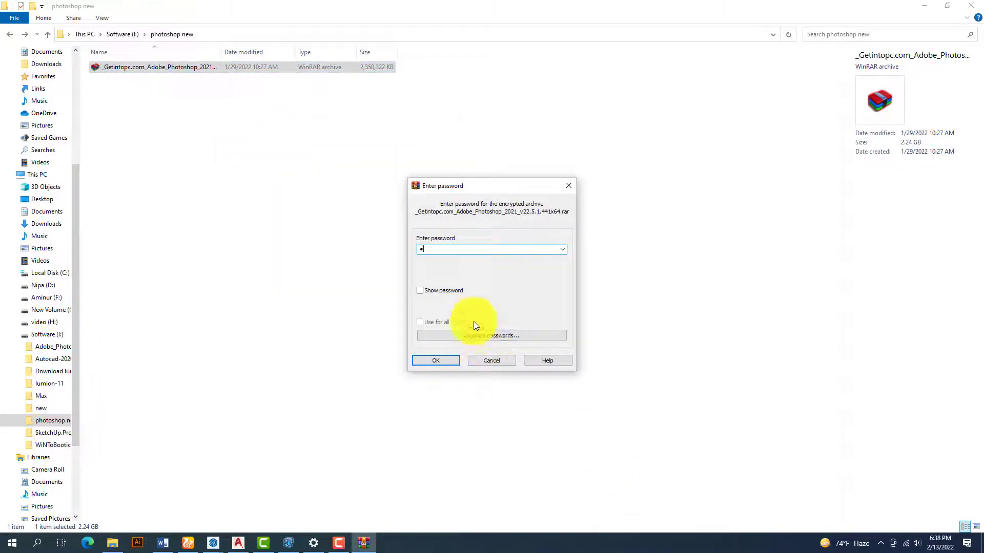
- Enter the archive's password in WinRAR to start extracting the Photoshop archive
text(123)
key(Return)
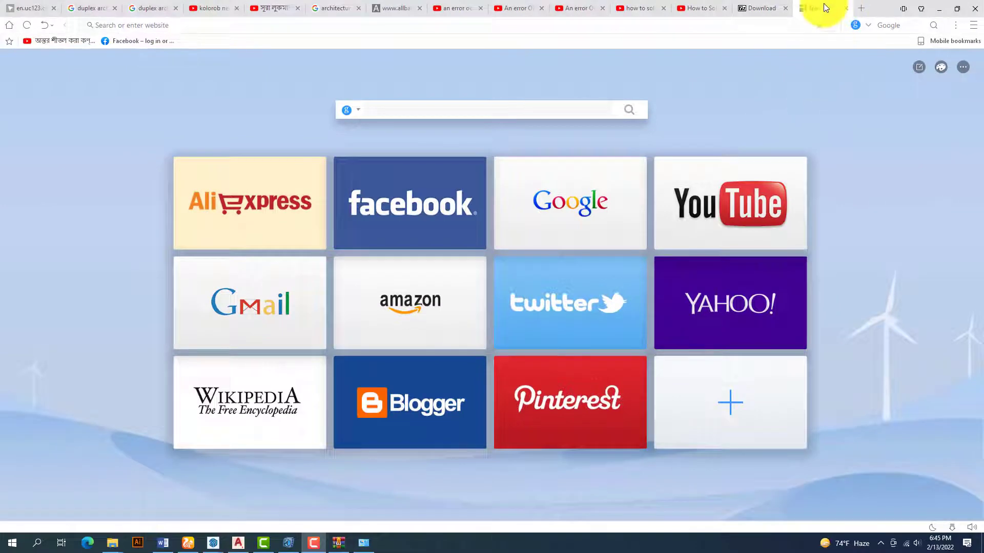
- Search the web for '7 zip download' and open the official 7-zip.org download page
click(128, 24)
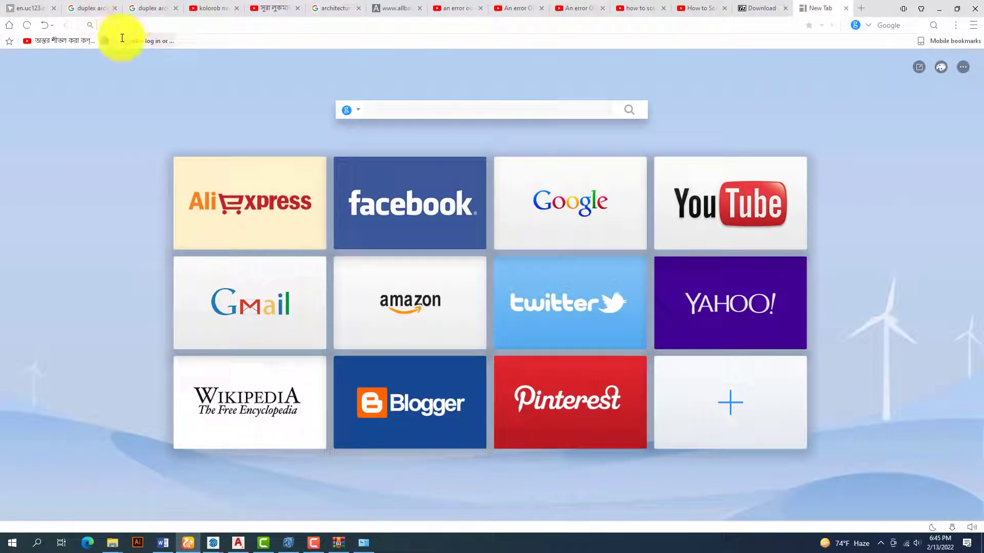
text(7 zi)
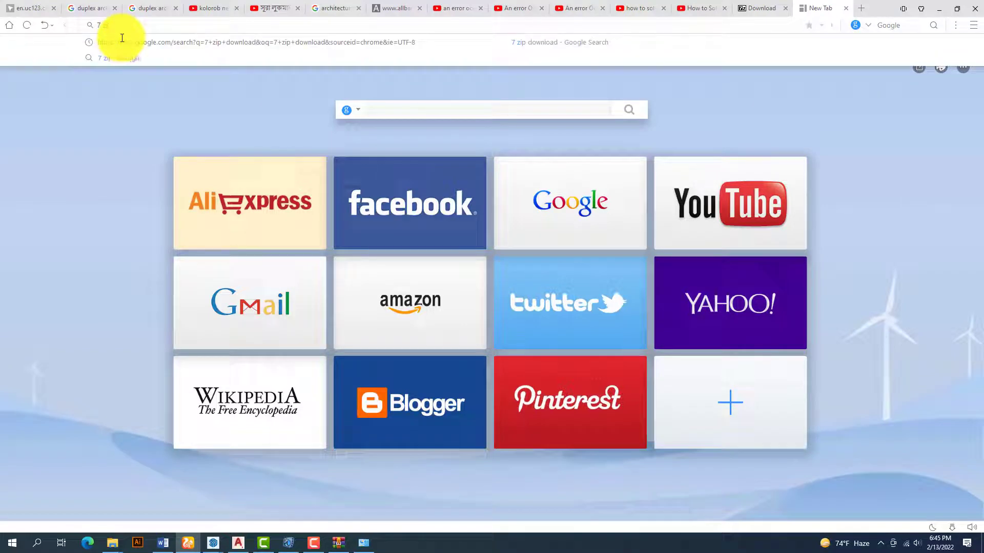
text(p download)
key(Return)
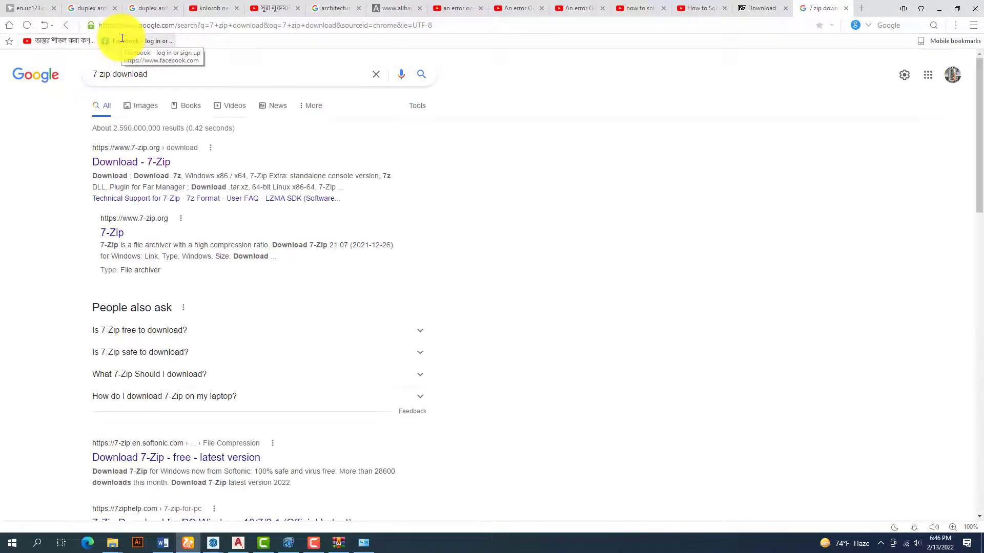
click(134, 167)
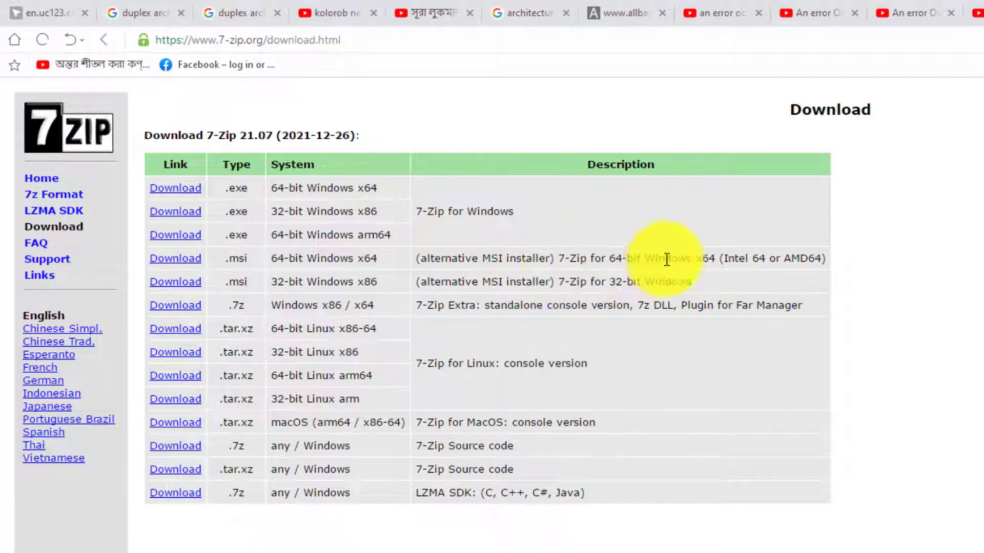
- Save the 64-bit Windows x64 .msi installer for 7-Zip 21.07 and check the downloads list
click(182, 258)
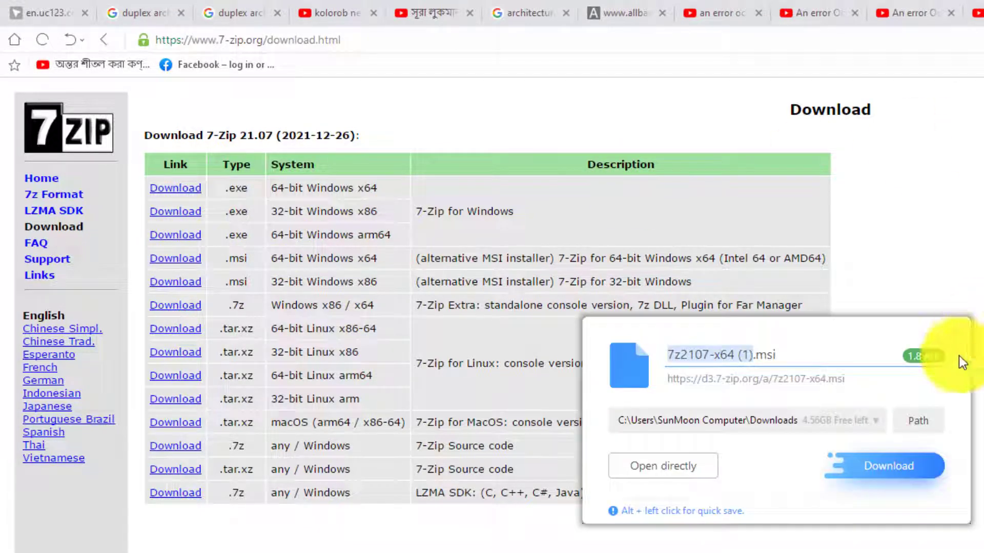
click(887, 467)
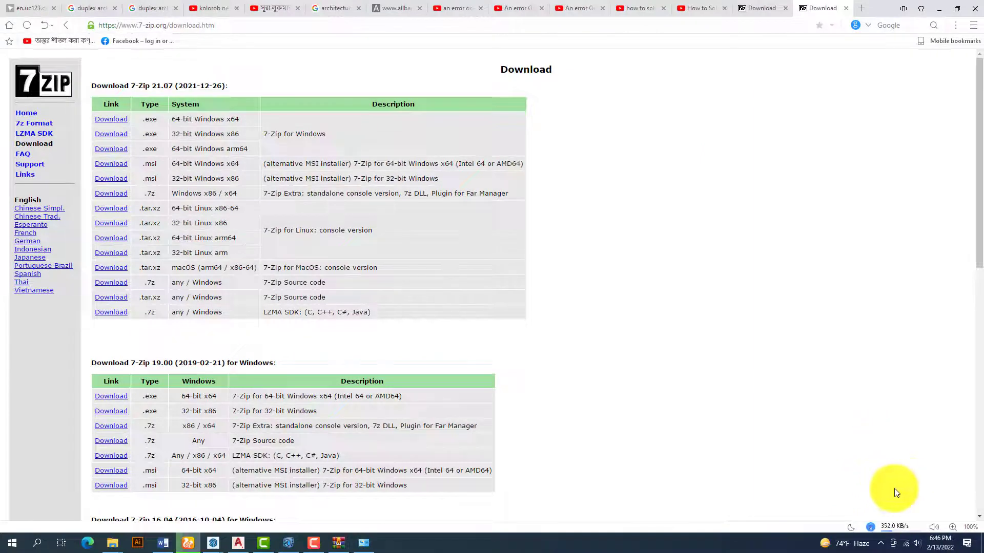
click(891, 526)
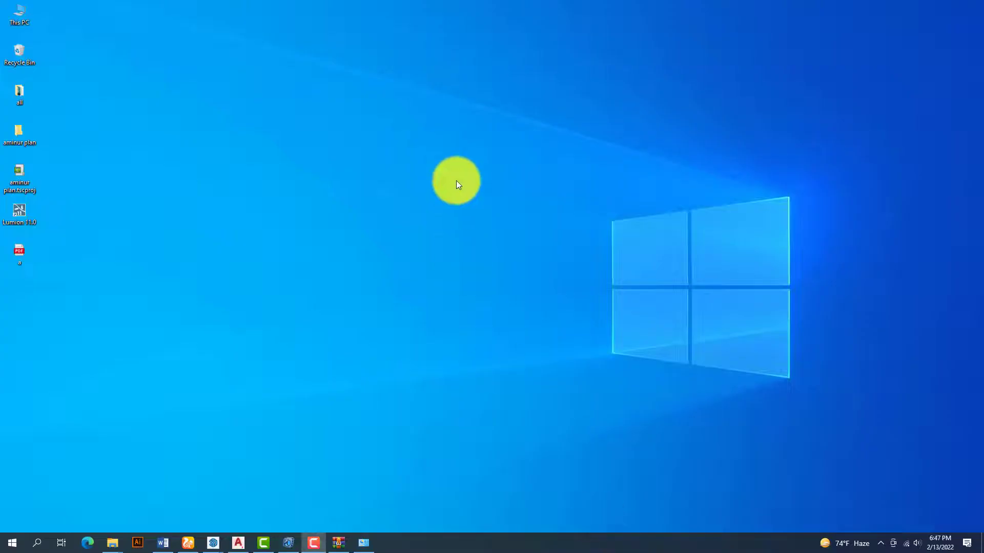
- Refresh the desktop and launch the downloaded 7z2107-x64 (1) installer
right_click(457, 159)
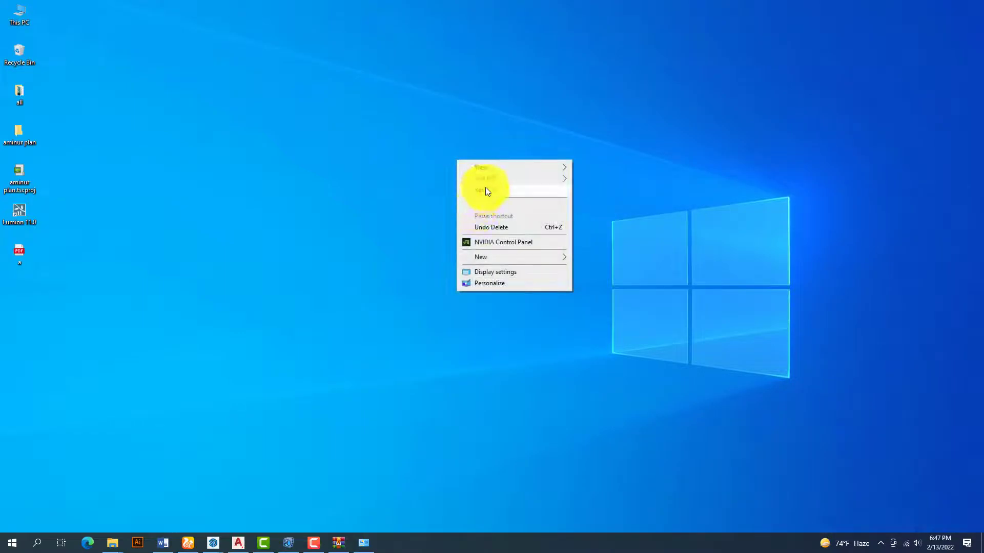
click(483, 190)
click(176, 86)
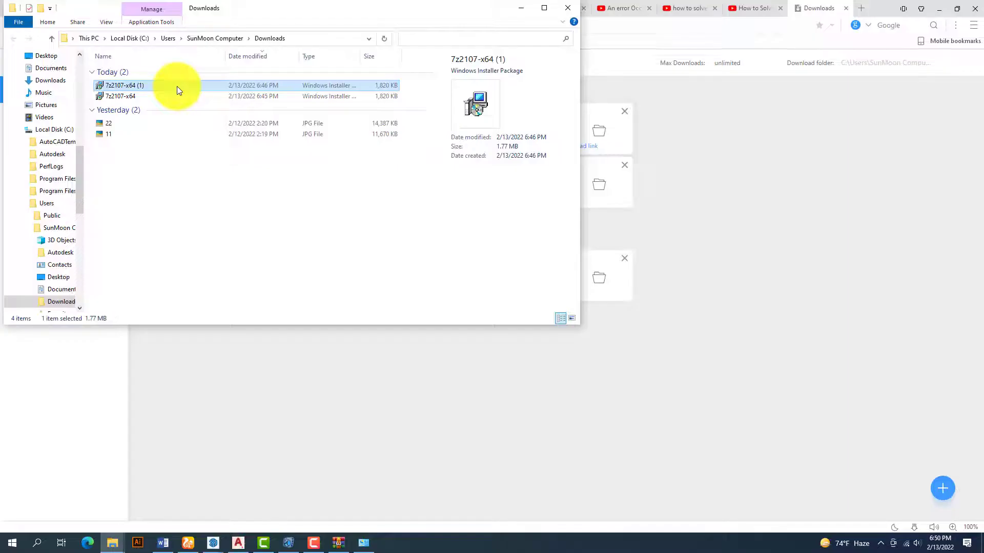
click(295, 88)
double_click(295, 88)
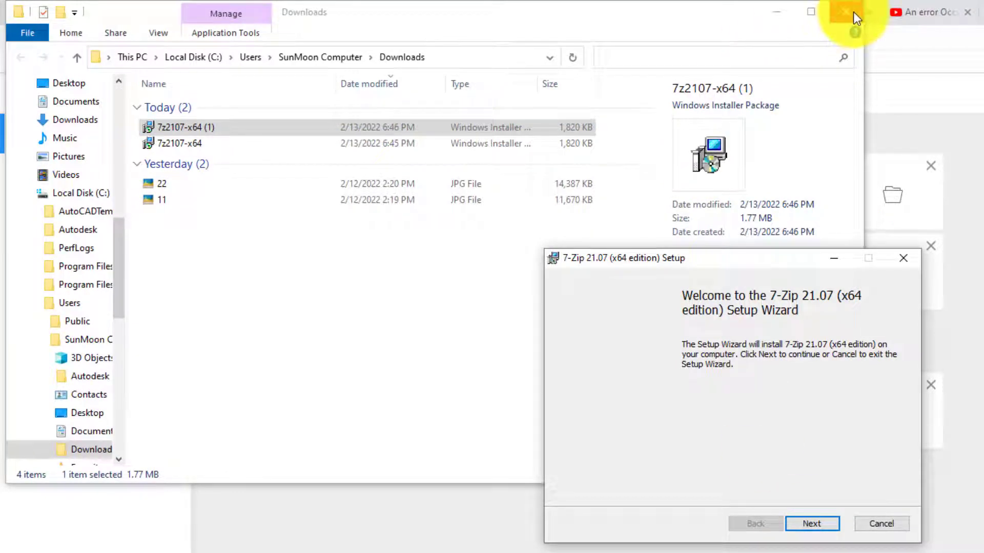
- Install 7-Zip 21.07 with the license accepted and default features, then close setup
drag(767, 264, 983, 312)
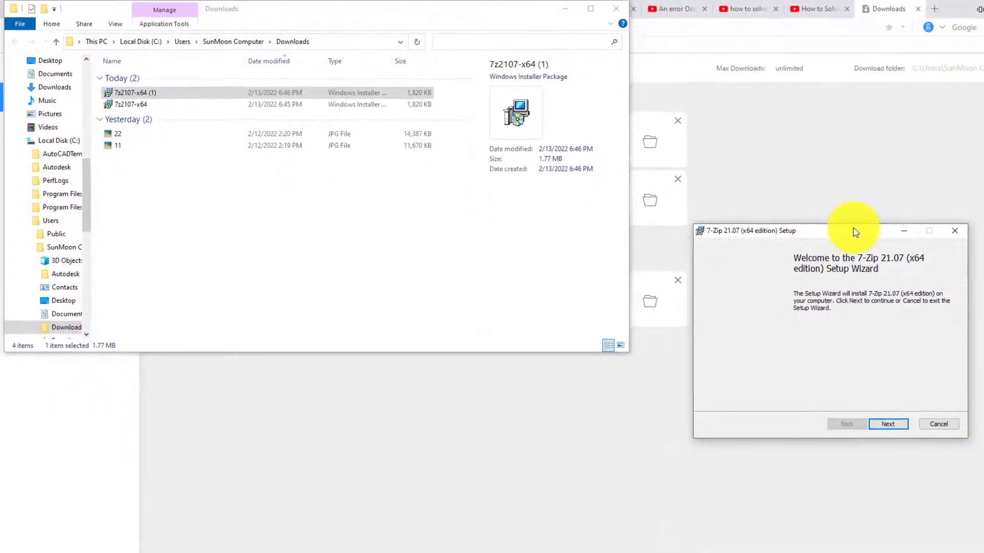
click(878, 424)
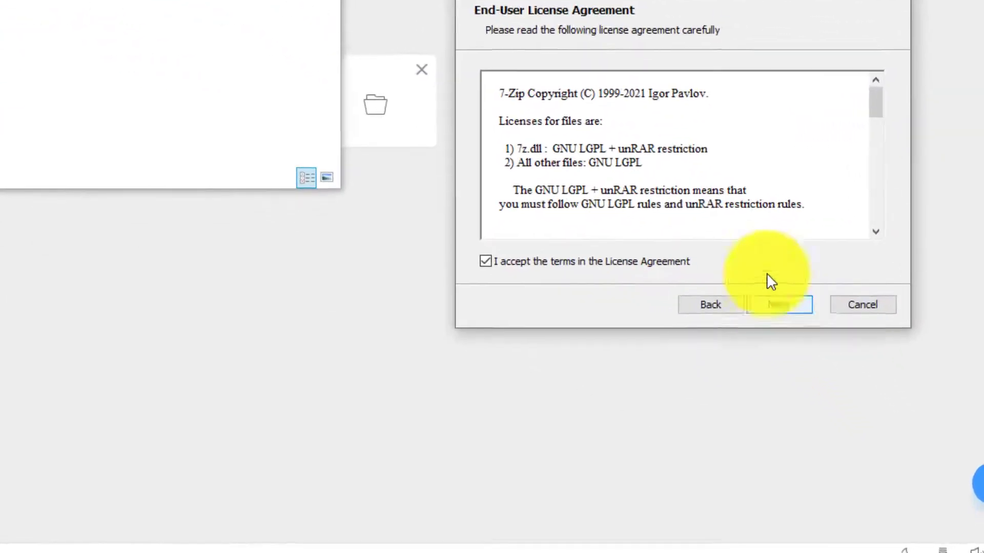
scroll(757, 166, down, 3)
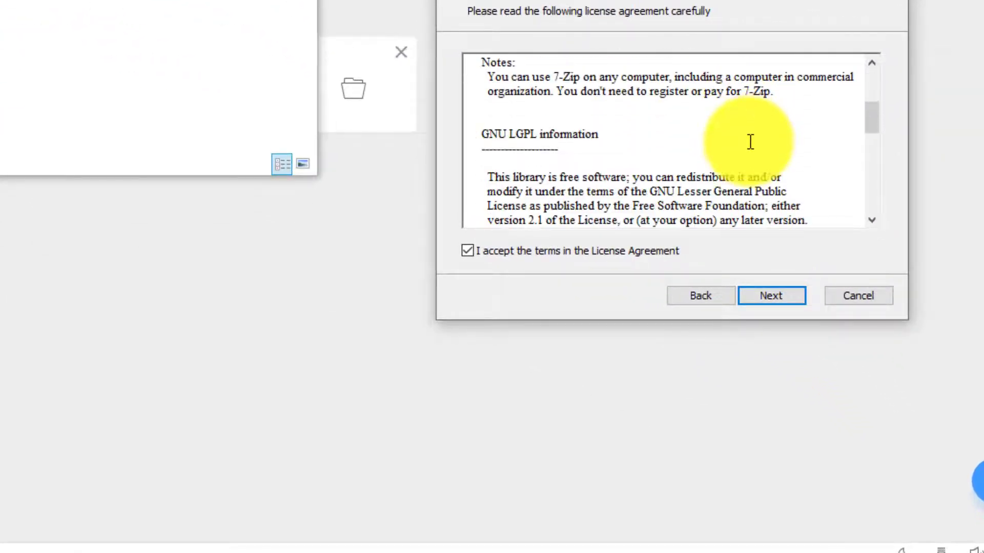
click(773, 301)
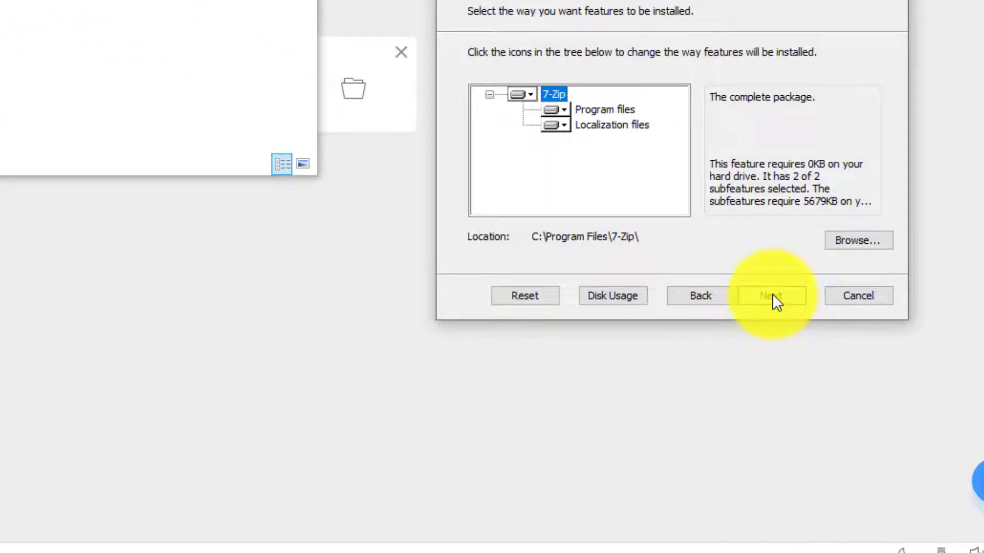
click(773, 296)
click(772, 296)
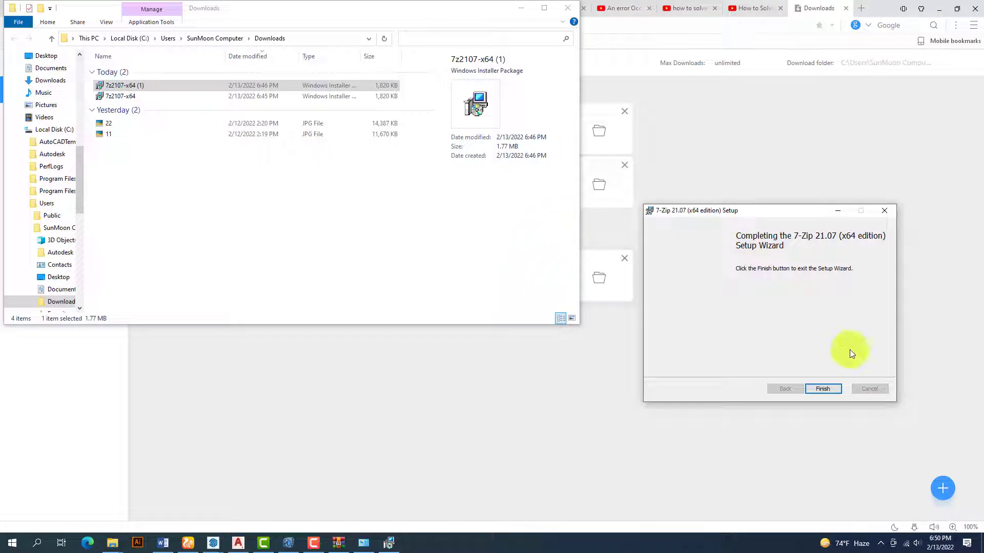
click(830, 390)
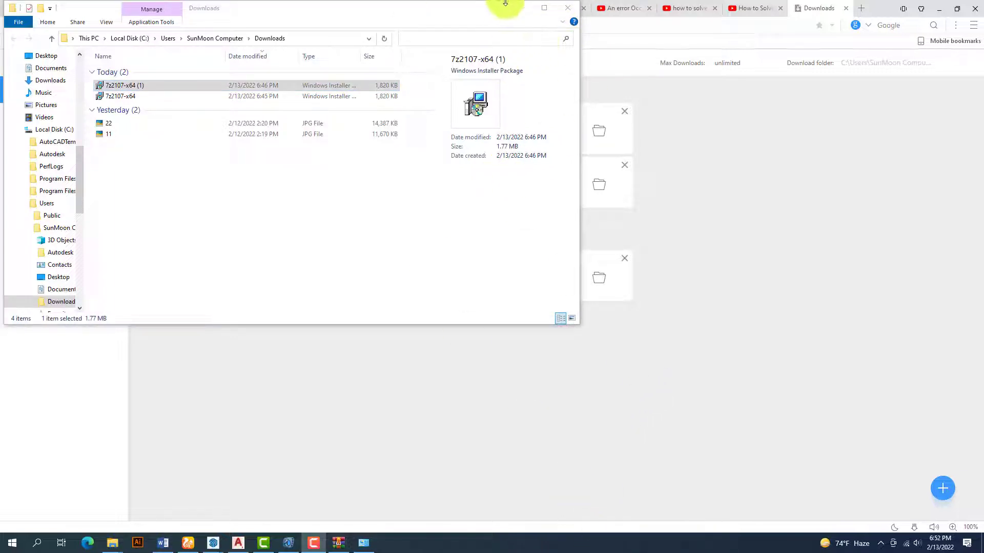
- Minimize the Downloads and browser windows, then move and close the Software (I:) window
click(523, 8)
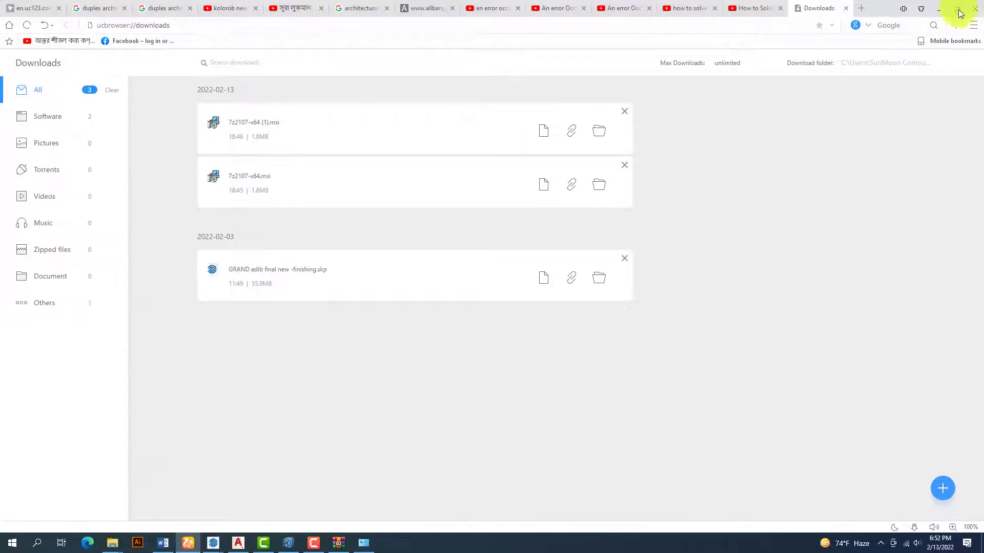
click(939, 9)
drag(232, 114, 587, 69)
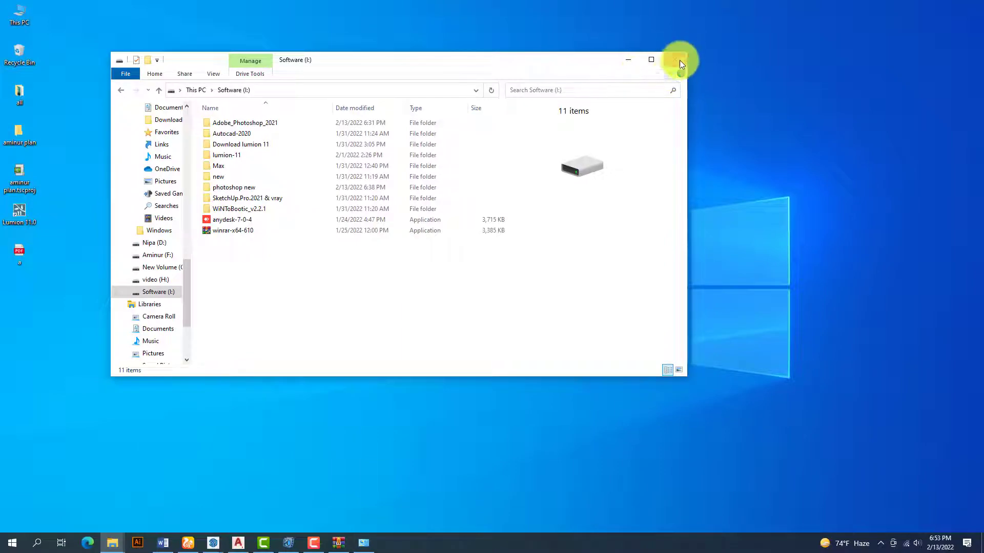
click(674, 60)
right_click(407, 114)
- Use 7-Zip's Extract to "_Getintopc...\" on the Photoshop archive, accepting the password prompt
click(436, 143)
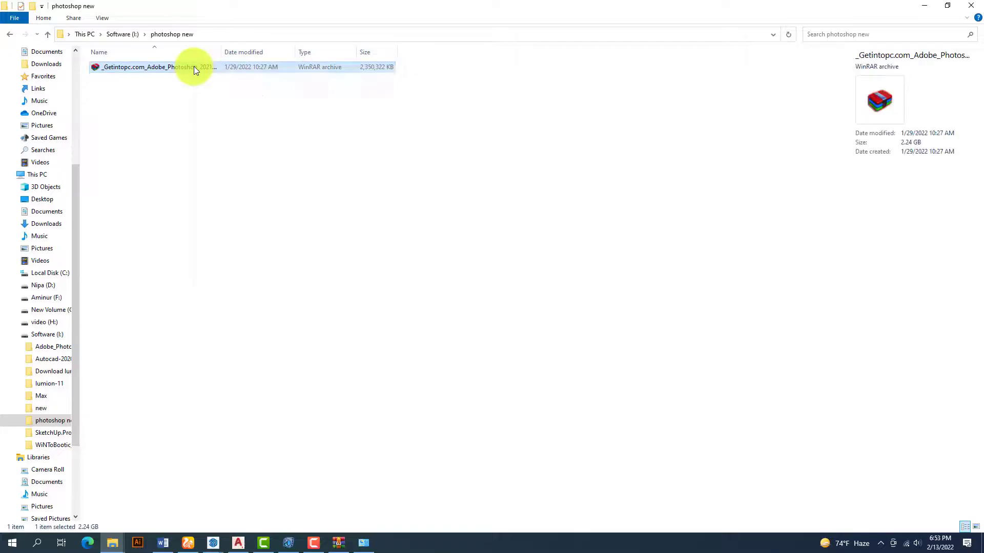
right_click(194, 67)
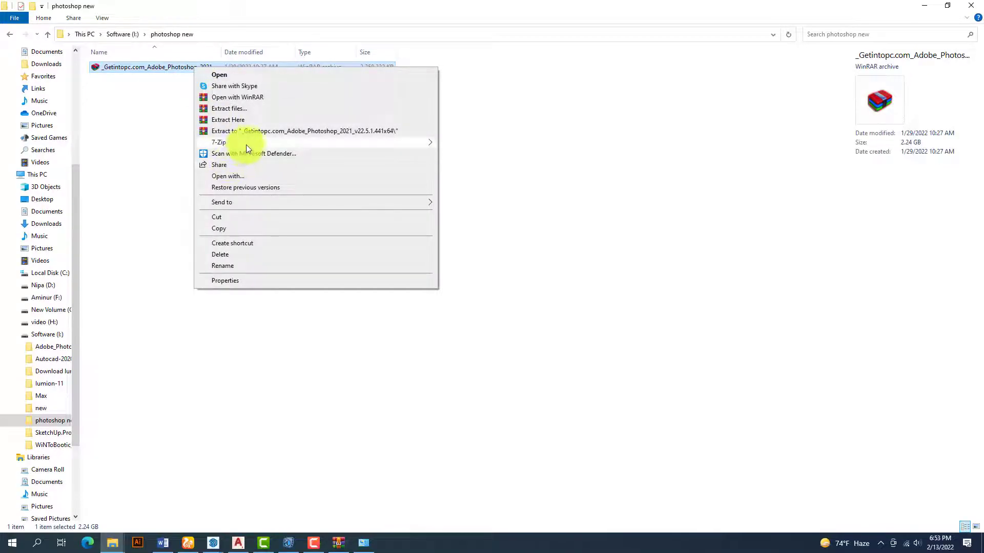
mouse_move(251, 143)
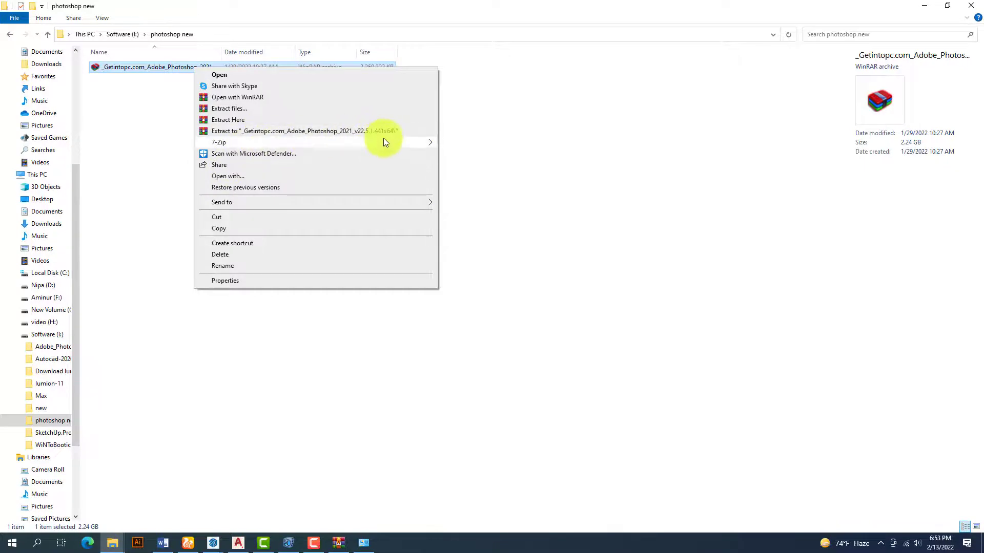
mouse_move(332, 142)
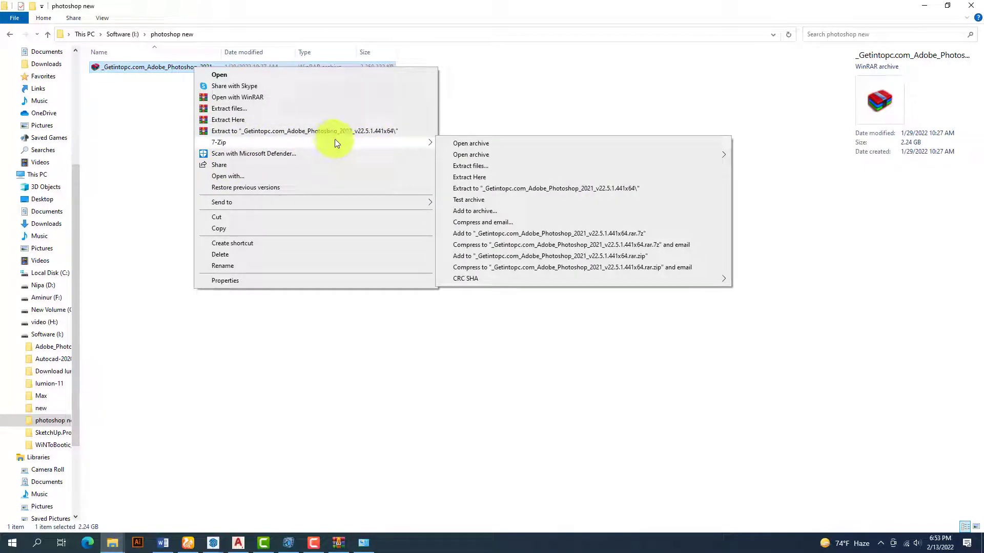
click(469, 191)
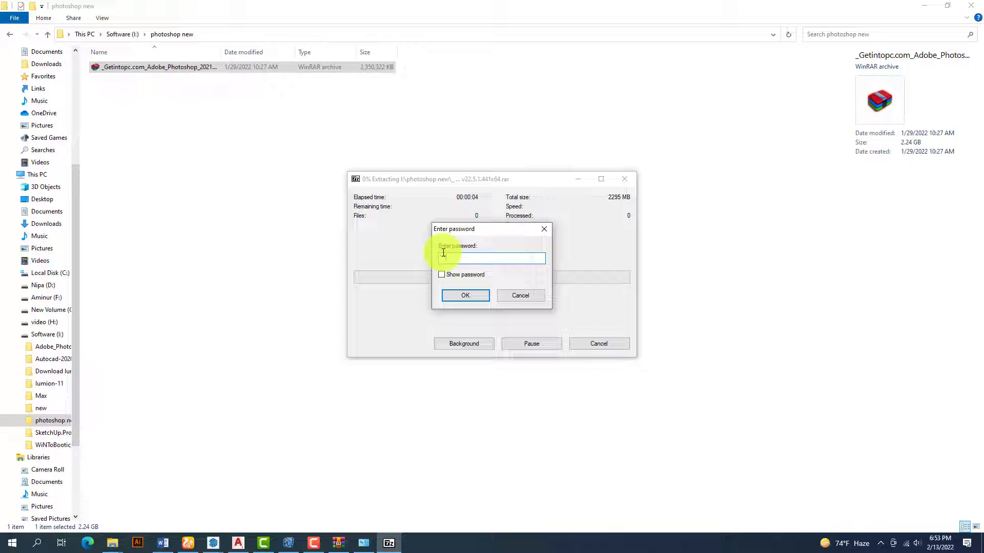
click(469, 298)
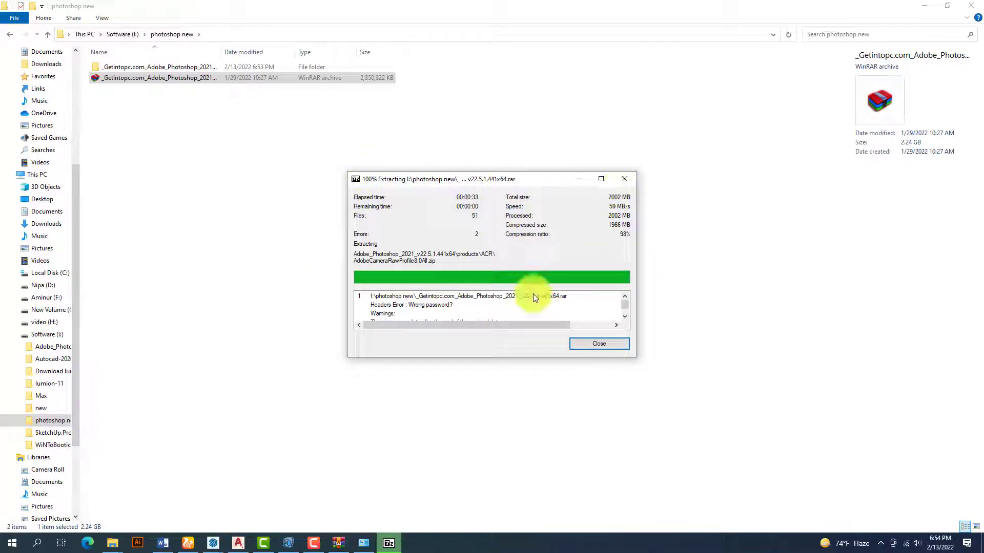
- Close 7-Zip, run Set-up from the extracted Adobe_Photoshop_2021_v22.5.1.441x64 folder, and close the error
click(631, 175)
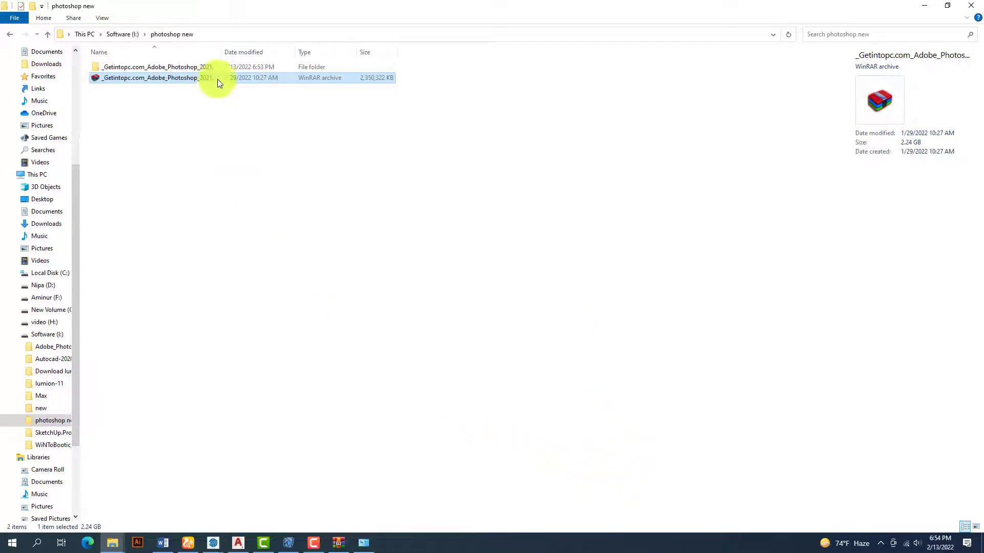
double_click(174, 66)
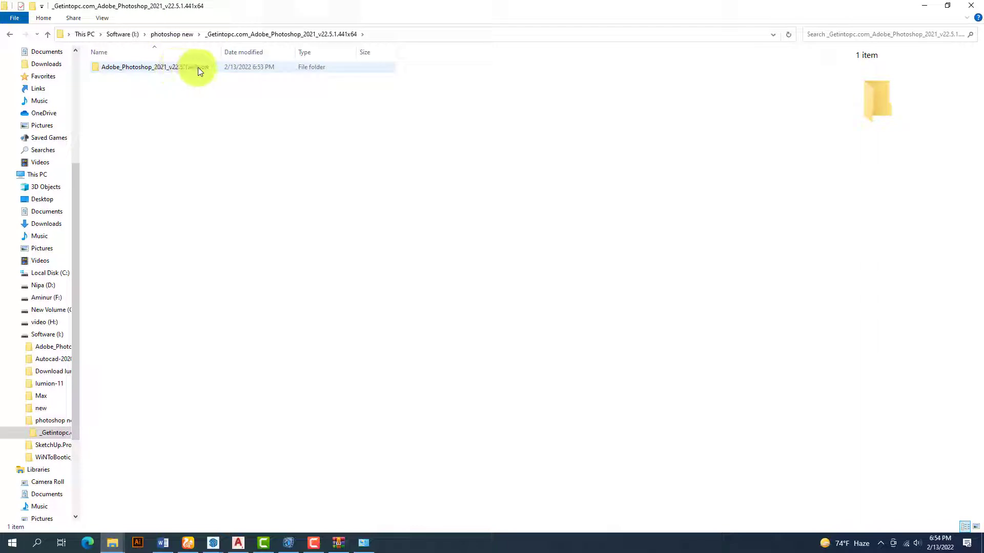
double_click(197, 66)
double_click(140, 91)
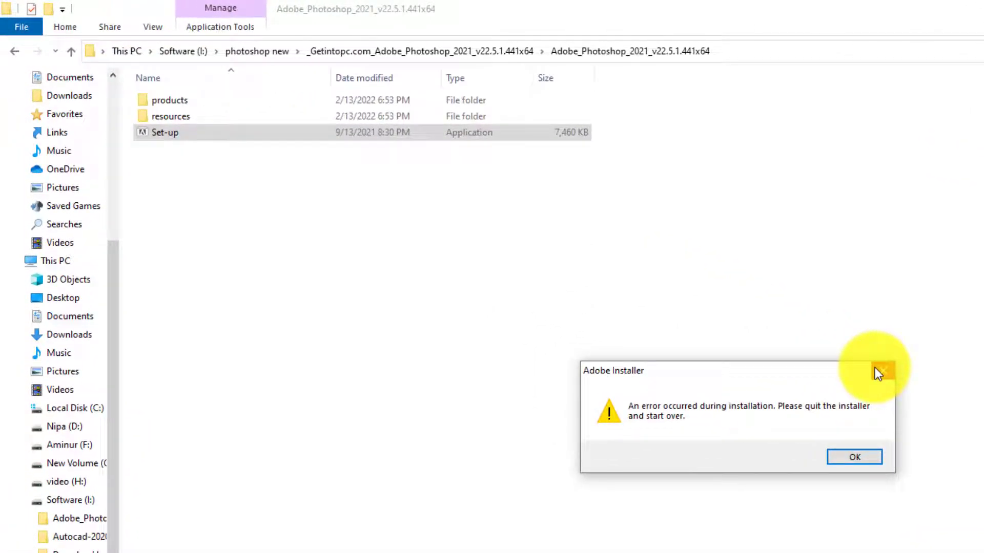
click(876, 370)
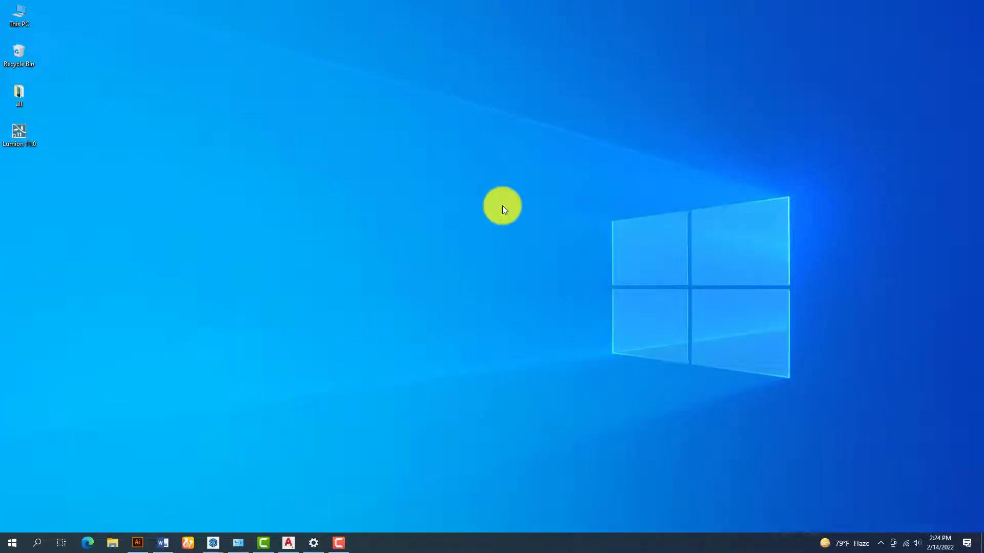
- Refresh the desktop, turn Wi-Fi off from the network tray, and open the Start menu
right_click(450, 169)
click(482, 196)
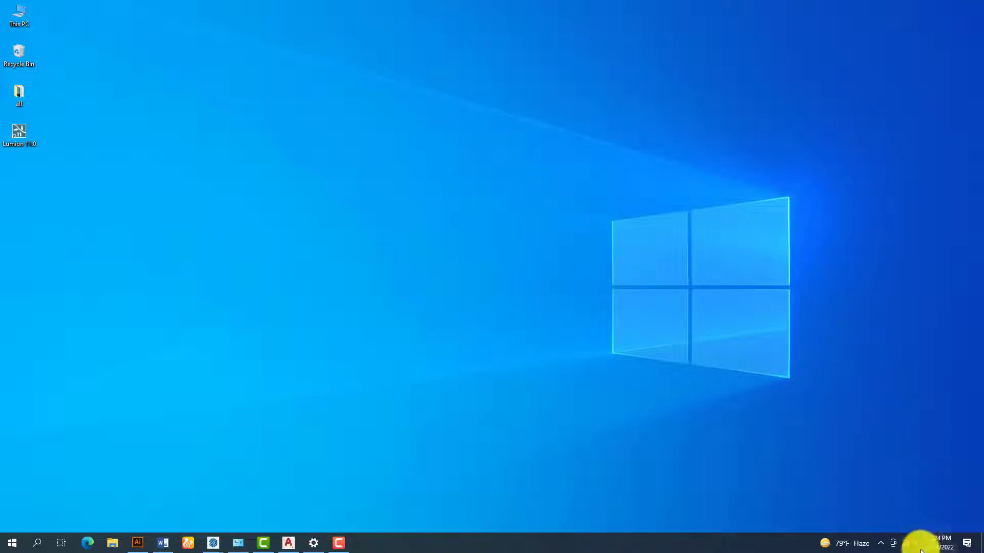
click(901, 542)
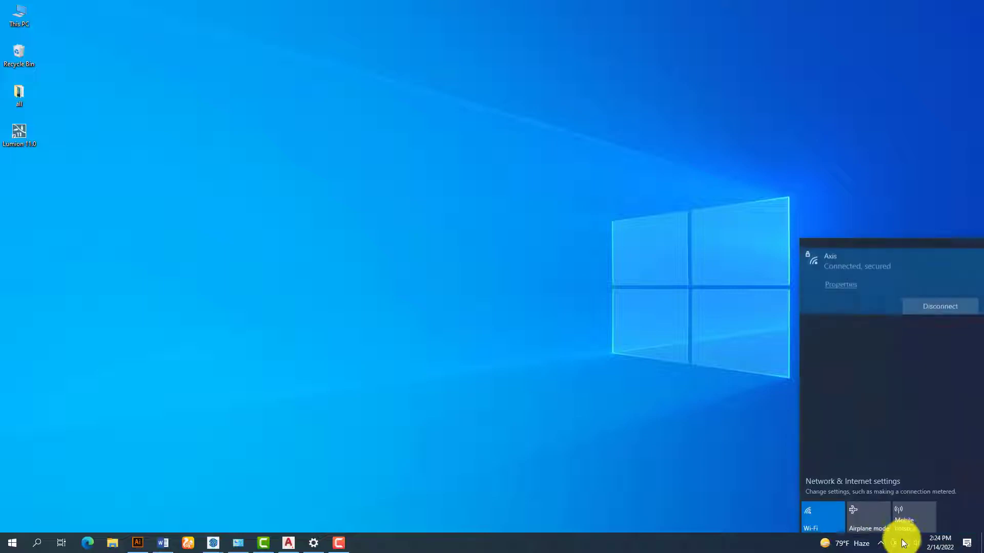
click(820, 509)
right_click(494, 192)
click(530, 220)
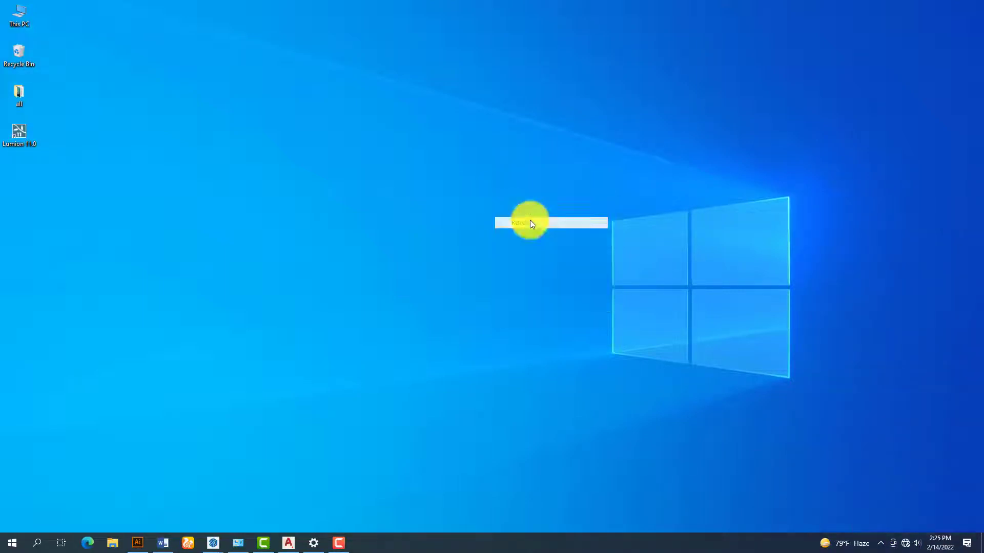
click(13, 546)
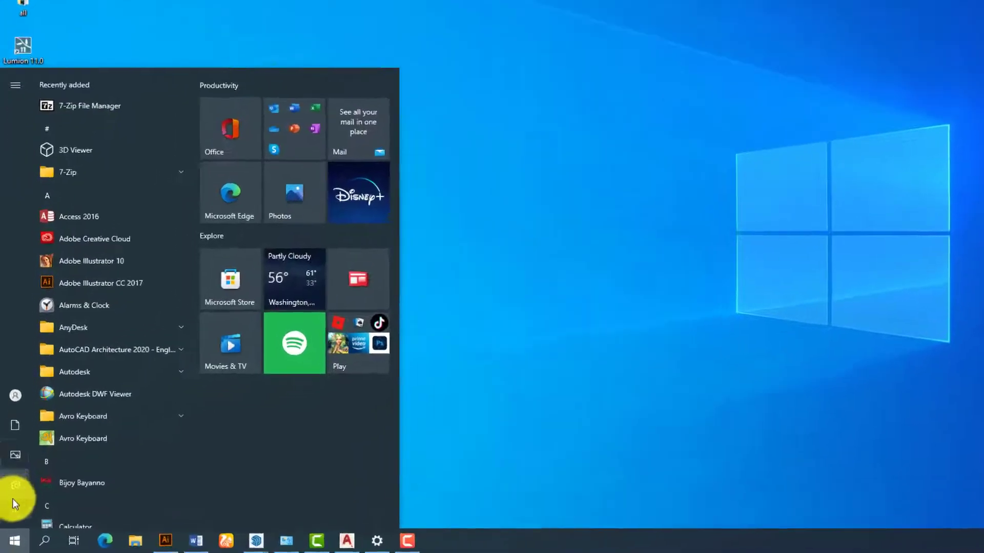
- Go to Update & Security > Windows Security > Virus & threat protection settings
mouse_move(13, 496)
click(15, 453)
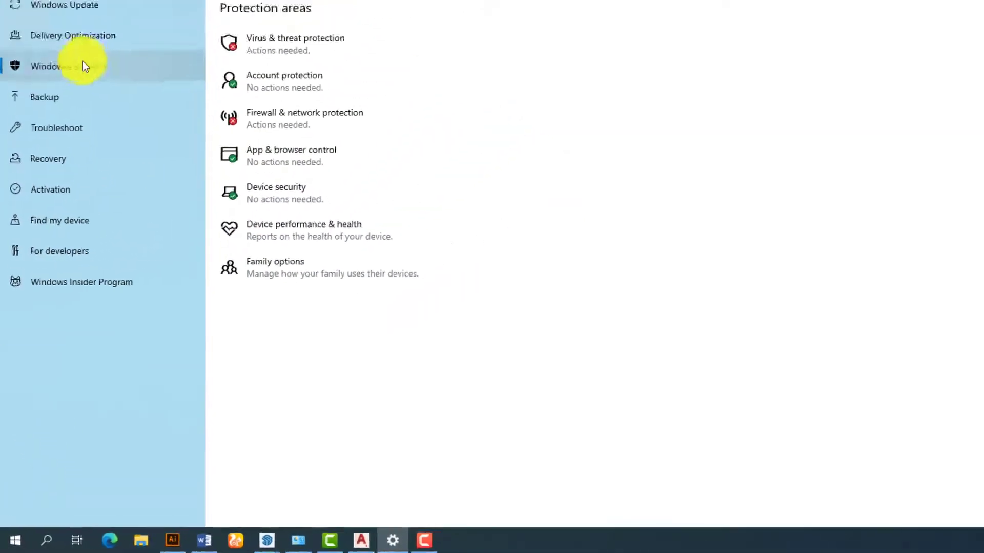
click(65, 126)
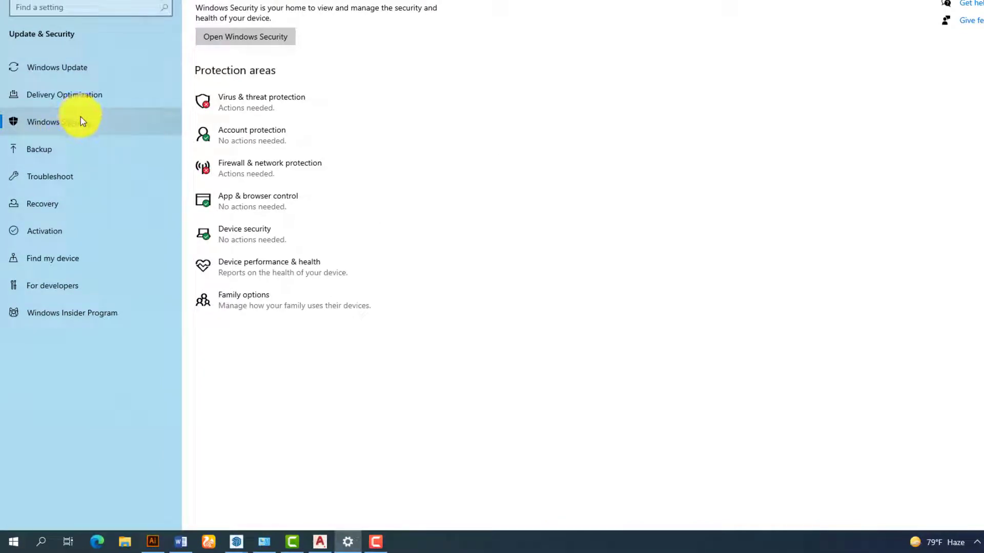
click(273, 102)
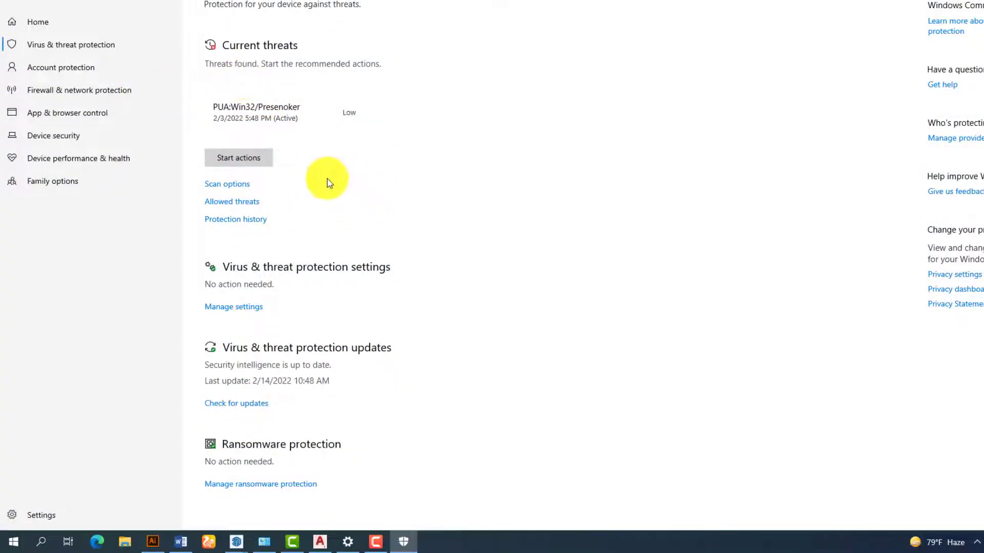
click(242, 315)
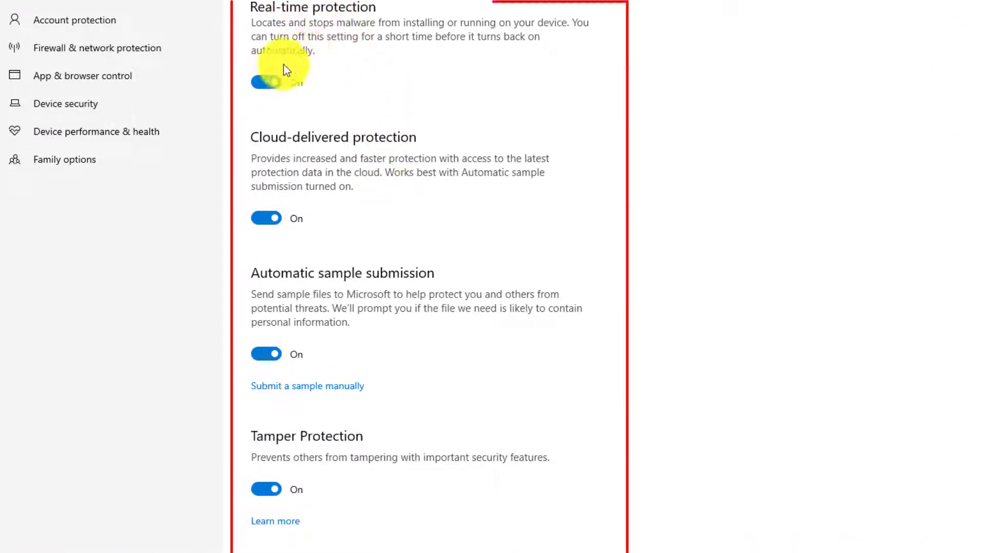
- Switch off Real-time, Cloud-delivered, Automatic sample submission and Tamper Protection
click(269, 82)
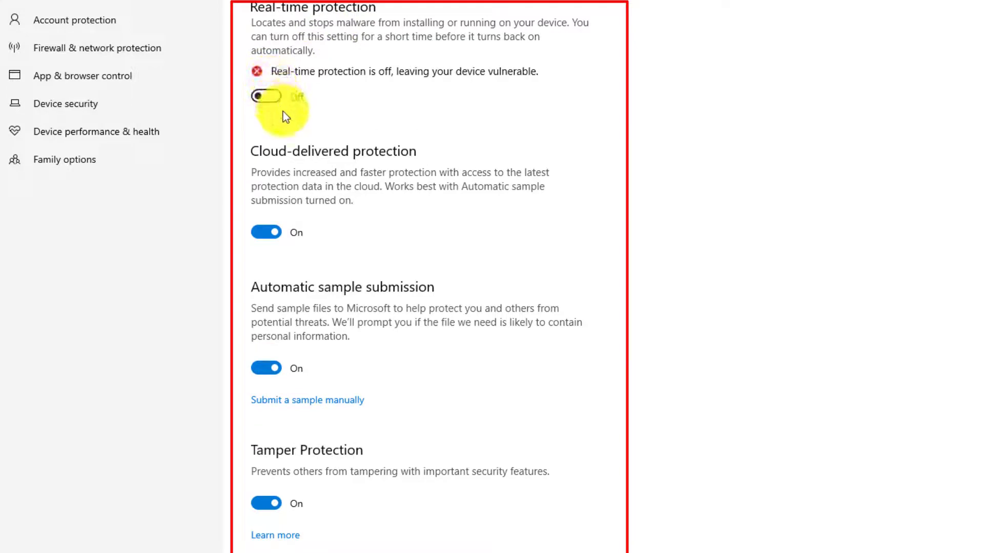
click(265, 233)
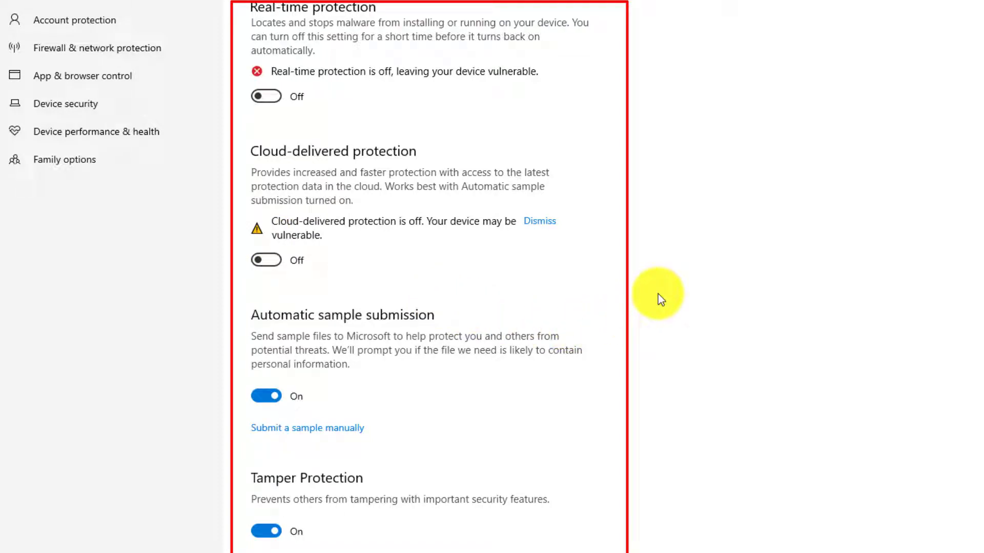
click(273, 396)
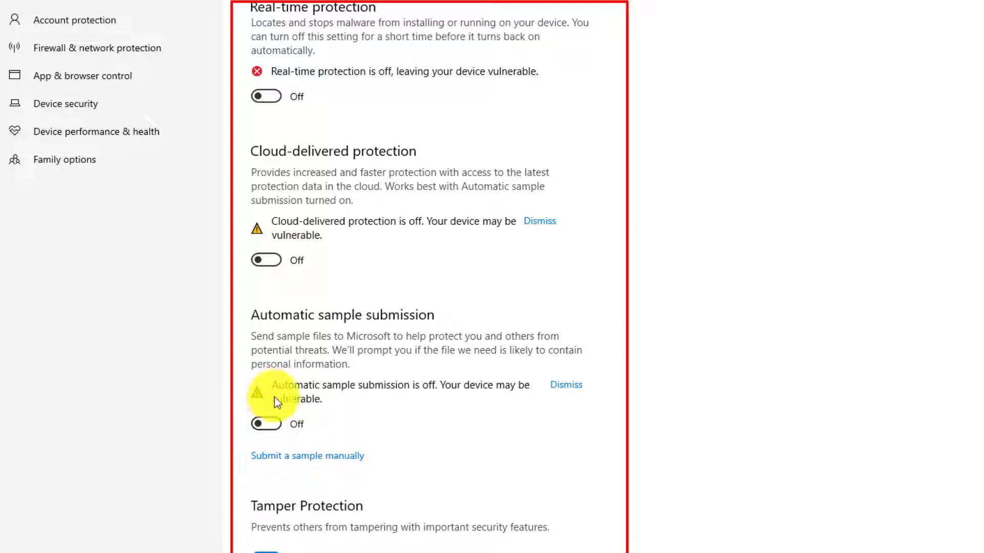
click(355, 456)
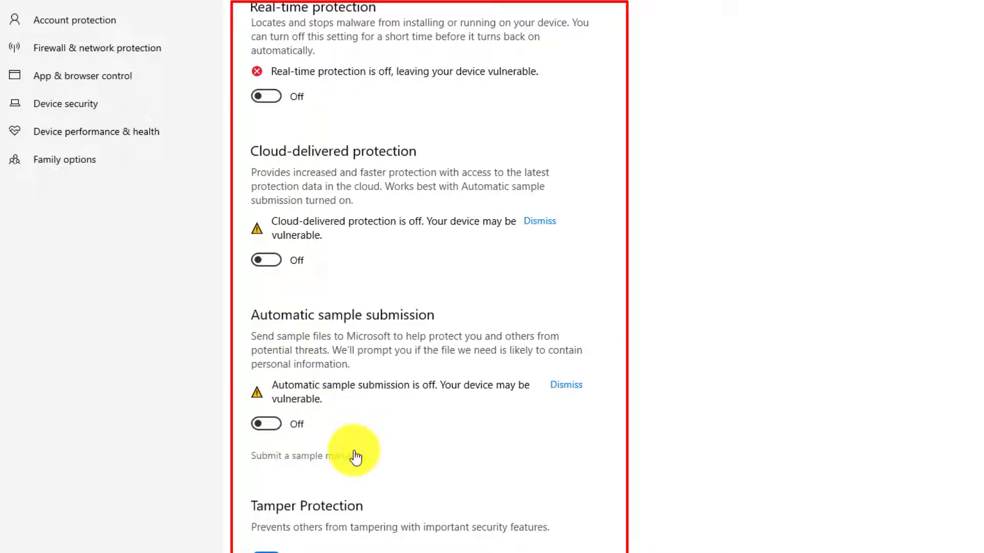
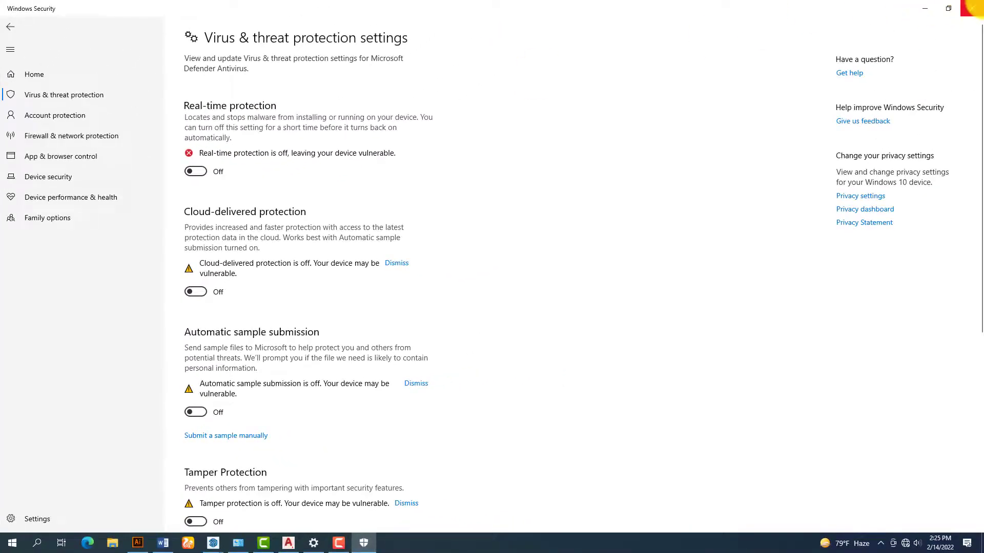
- Close the Windows Security and Settings windows, then refresh the desktop
click(972, 8)
click(970, 7)
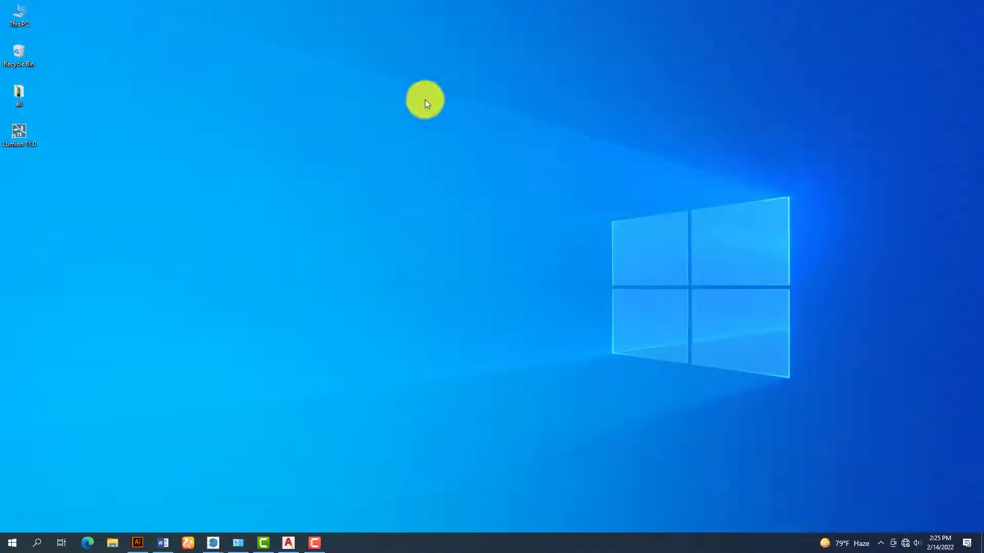
right_click(425, 100)
click(455, 129)
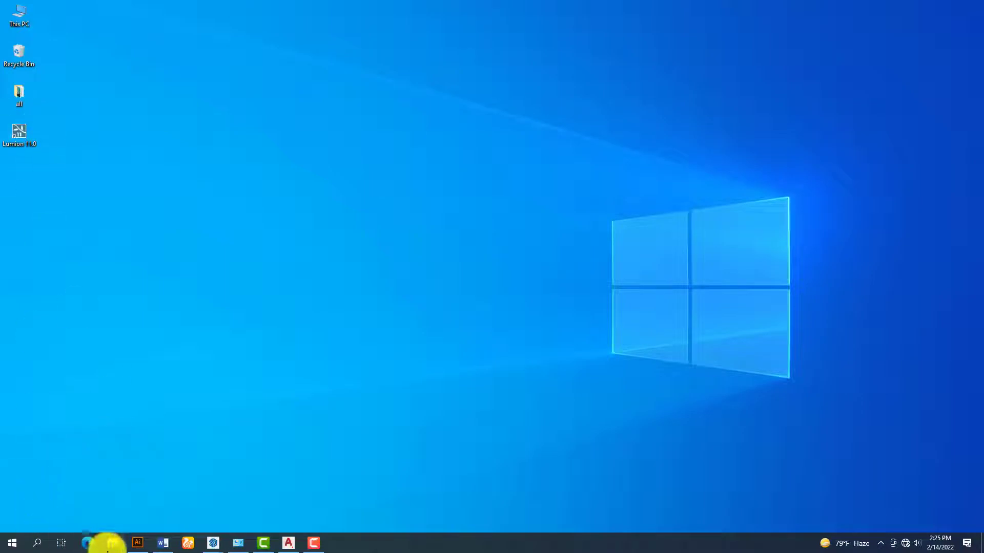
- In a maximized File Explorer, open Software (I:) > photoshop 2021 and show the archive's 7-Zip menu
click(110, 544)
click(824, 76)
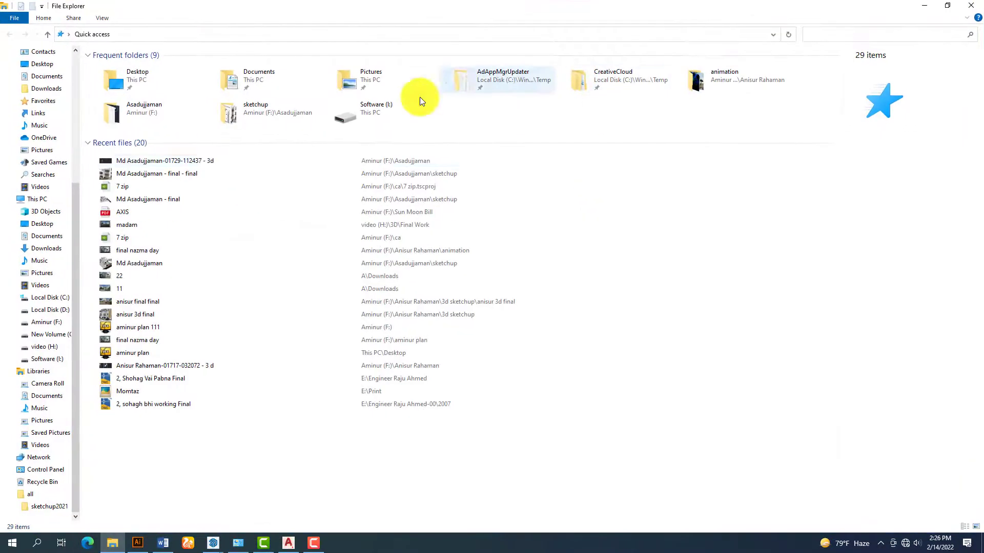
click(46, 358)
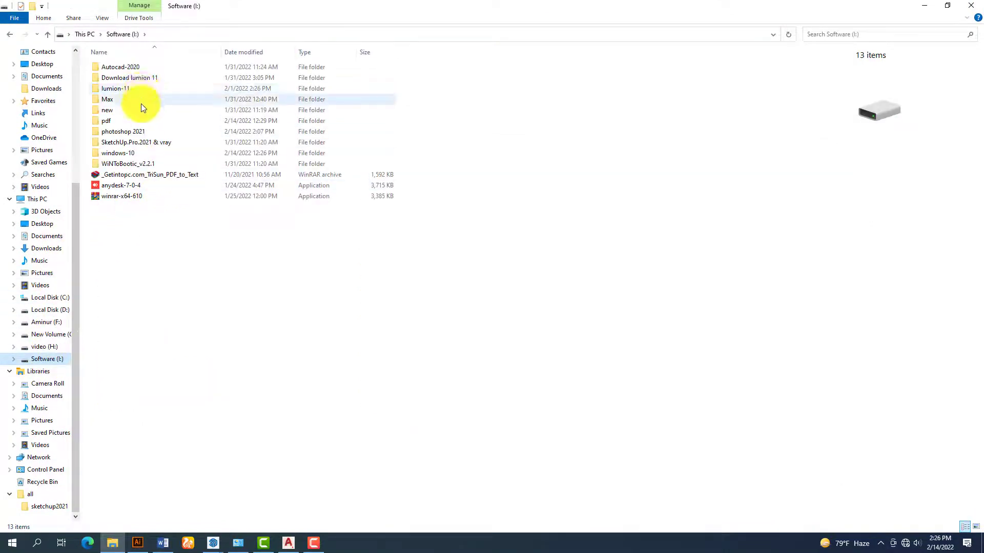
double_click(143, 131)
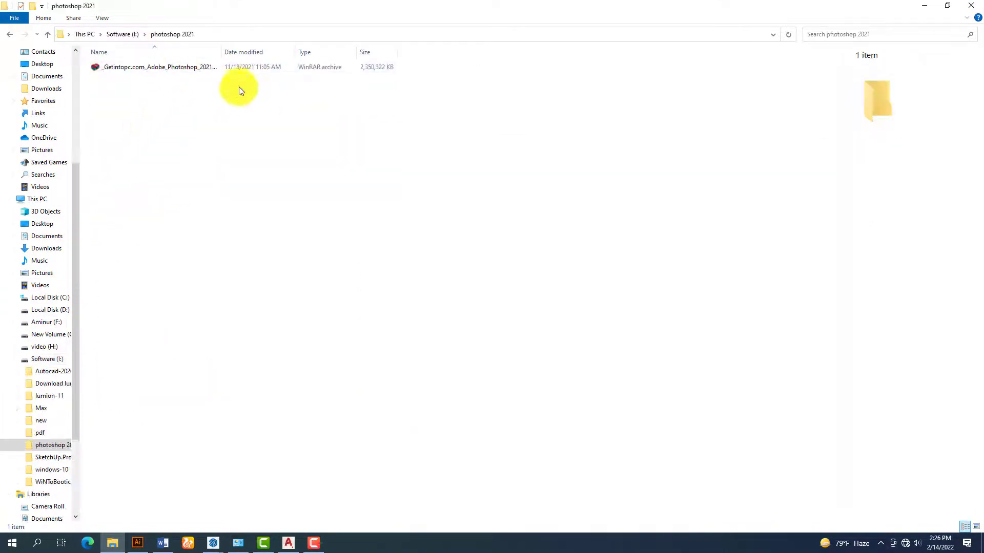
click(209, 68)
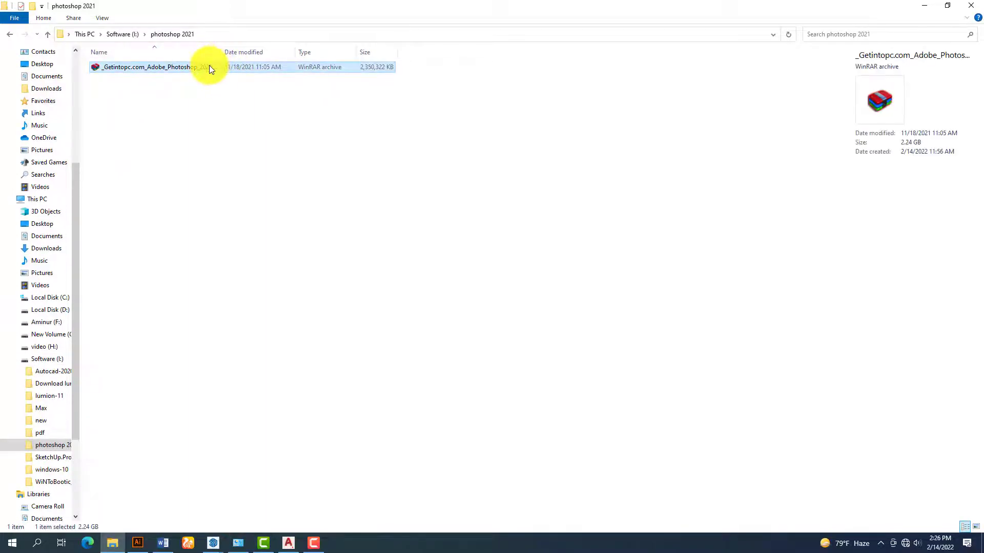
right_click(209, 68)
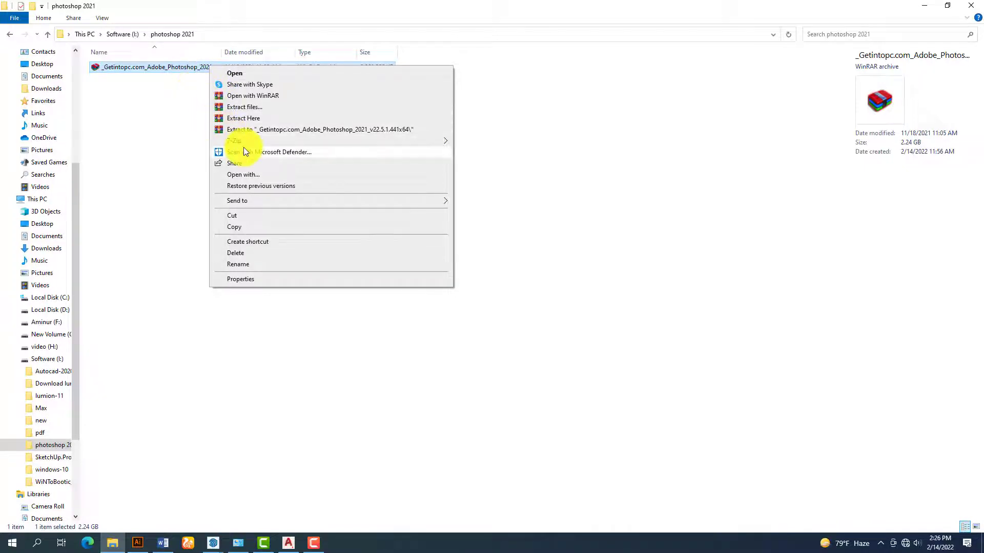
mouse_move(248, 141)
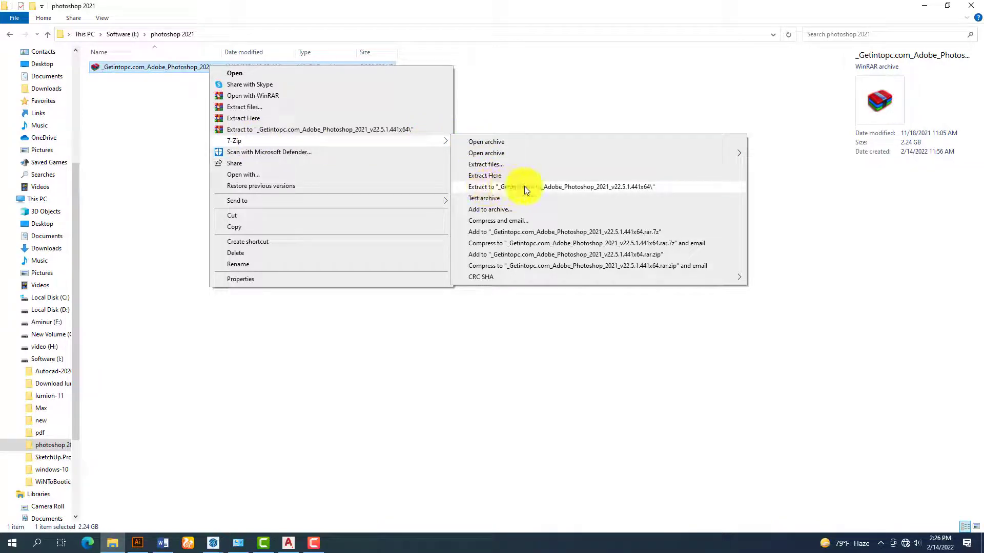
- Extract the 2333 MB Photoshop archive with 7-Zip to a same-named folder, supplying its password
click(573, 188)
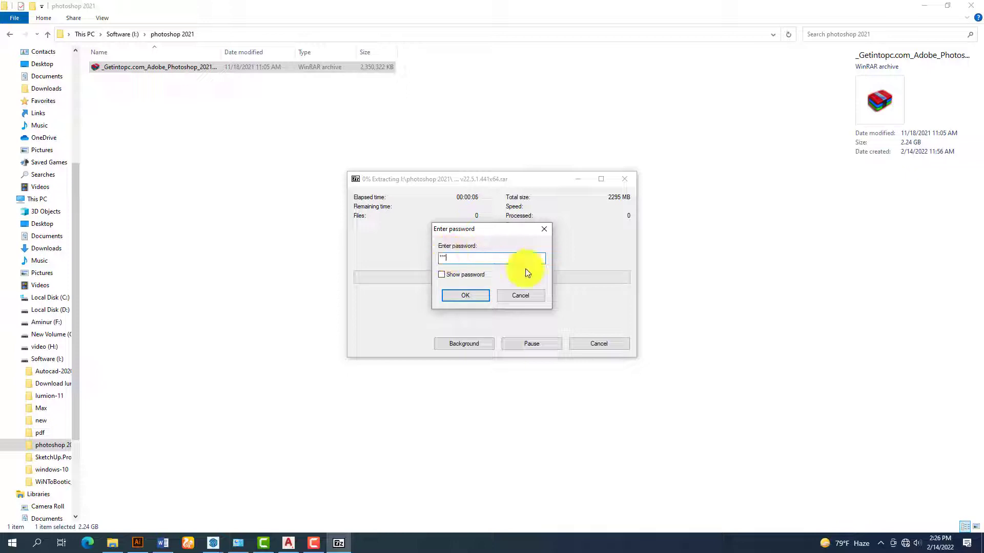
click(476, 295)
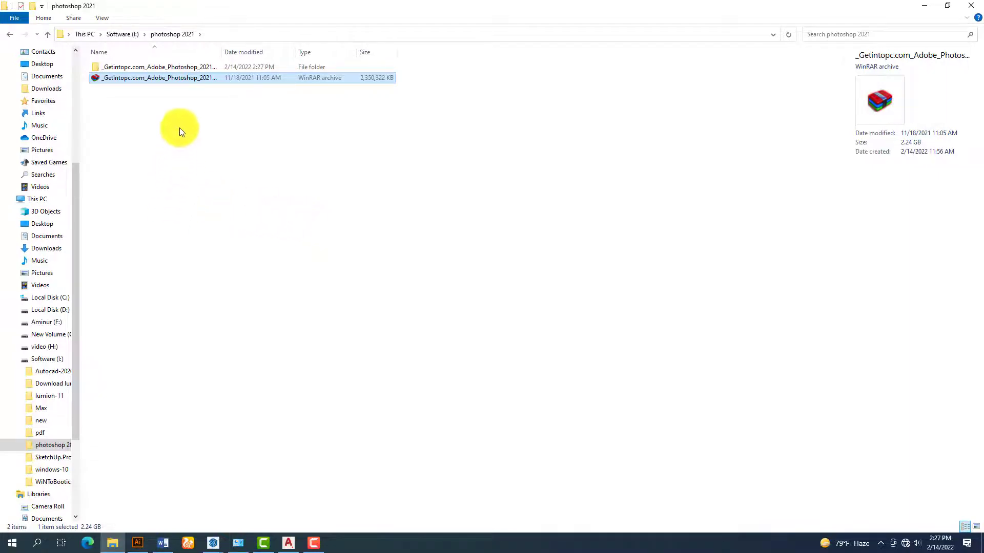
- Open the extracted Adobe_Photoshop_2021_v22.5.1.441x64 folder and run its Set-up installer
click(187, 69)
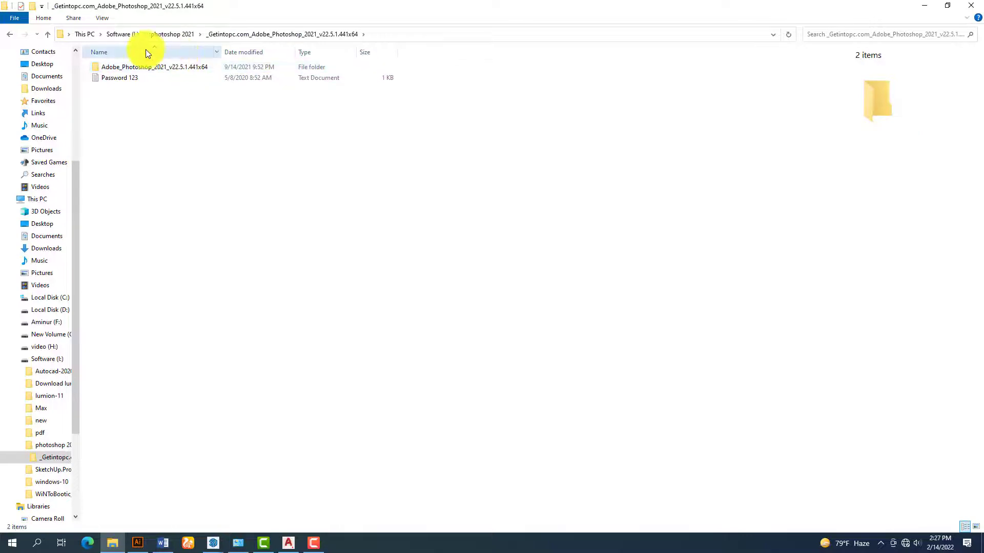
double_click(168, 69)
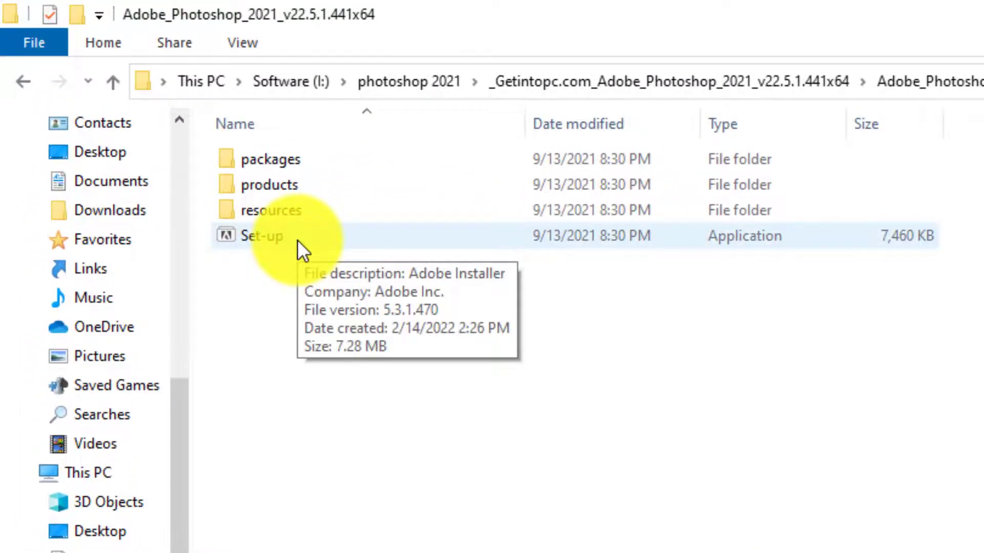
double_click(297, 240)
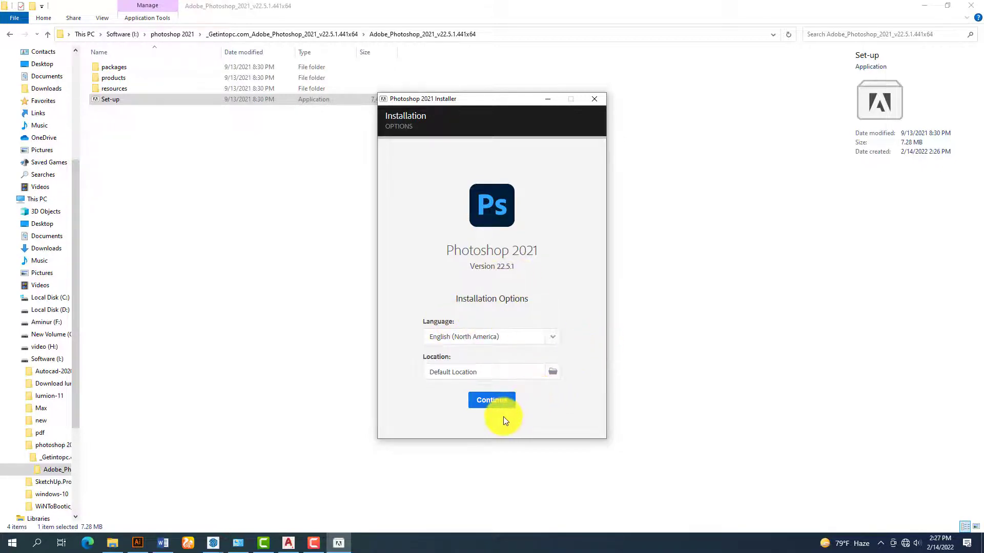
- Install Photoshop 2021 v22.5.1 in English (North America) at the default location, then close the installer
click(494, 403)
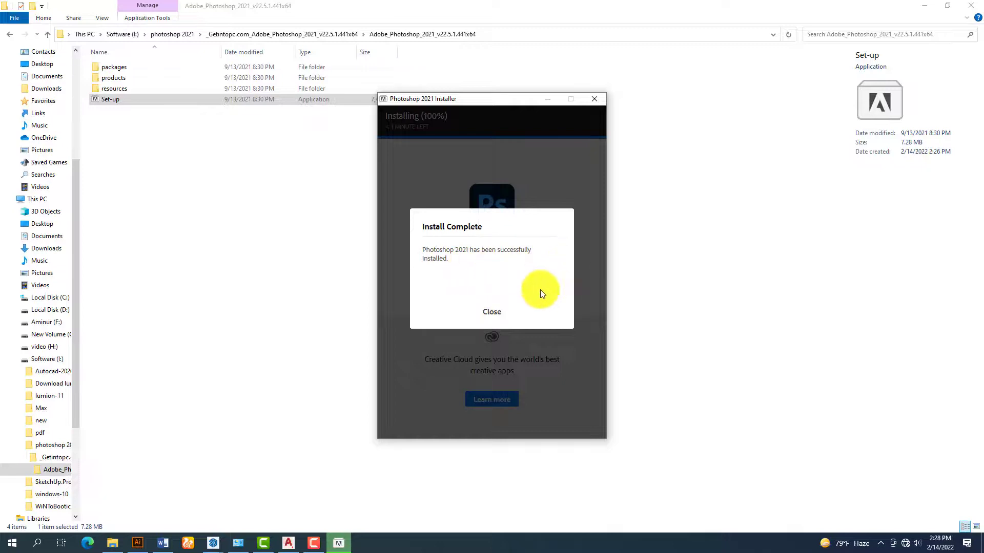
click(499, 312)
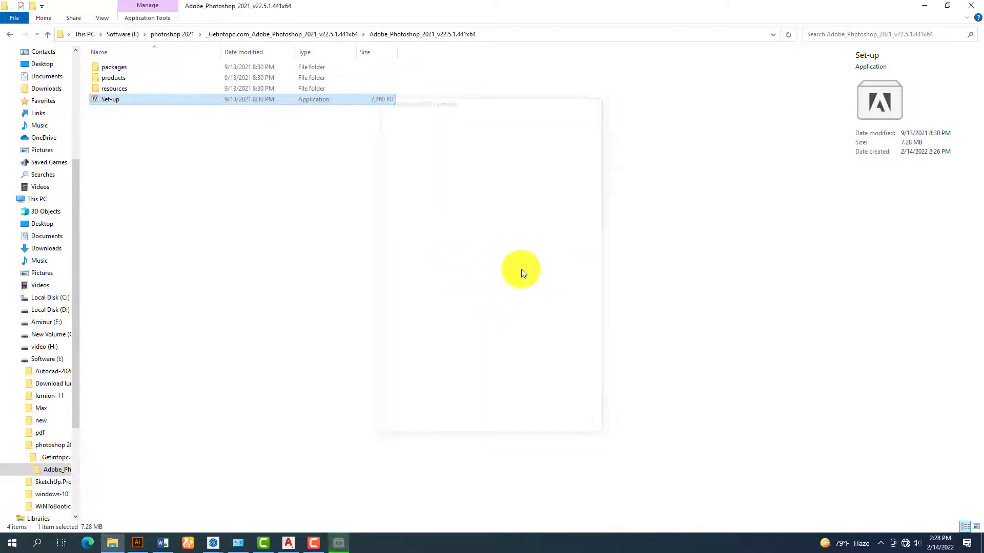
- Minimize File Explorer, search Windows for "photos", and launch Adobe Photoshop 2021
click(926, 5)
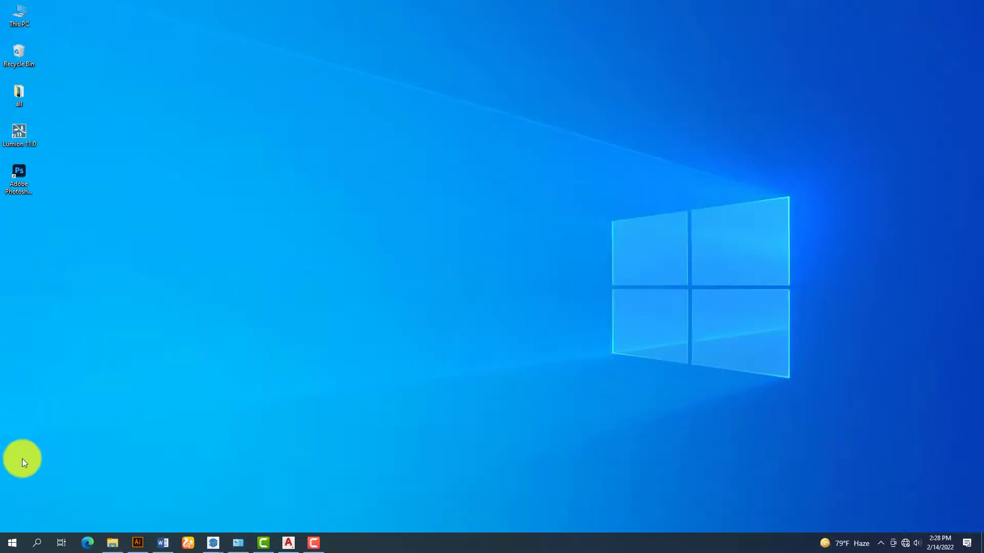
click(38, 534)
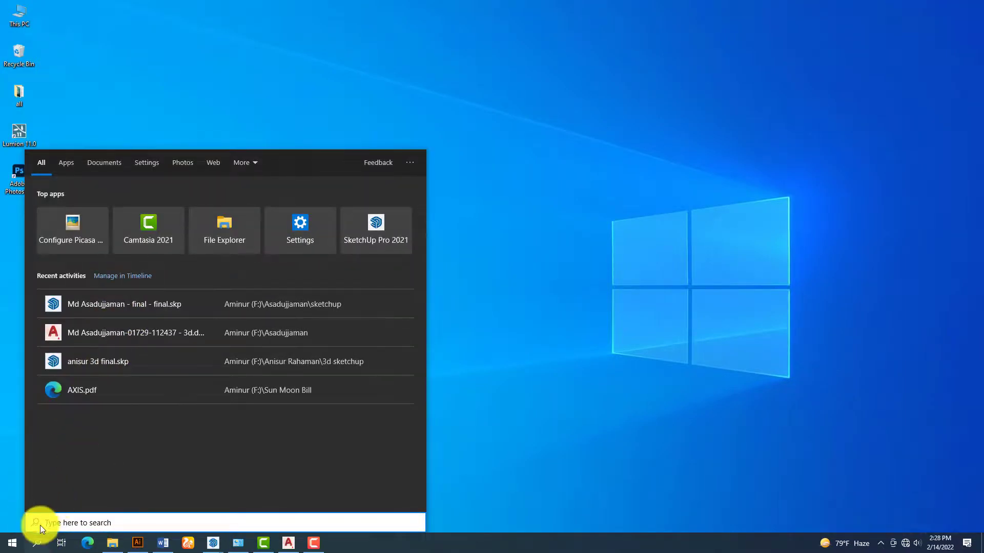
click(40, 543)
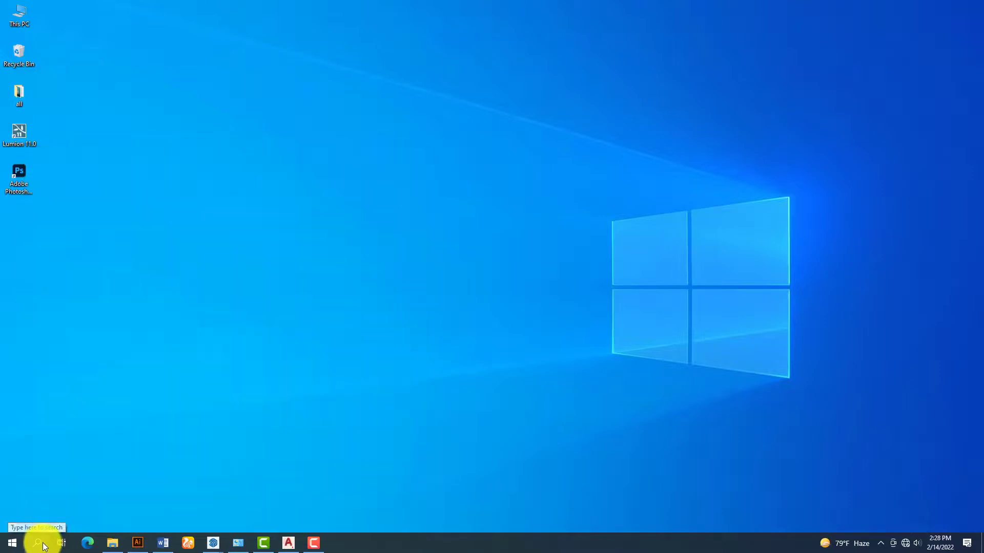
click(42, 545)
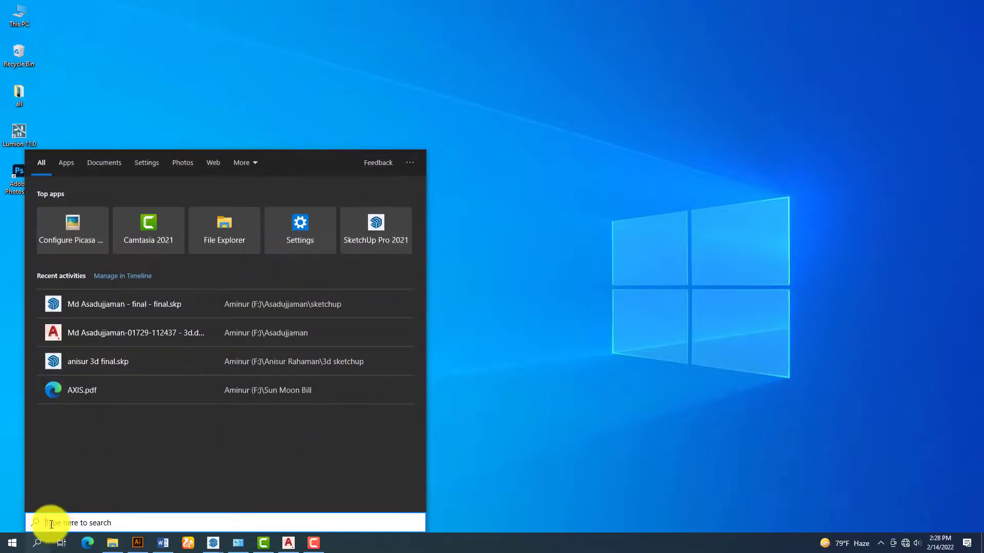
text(p)
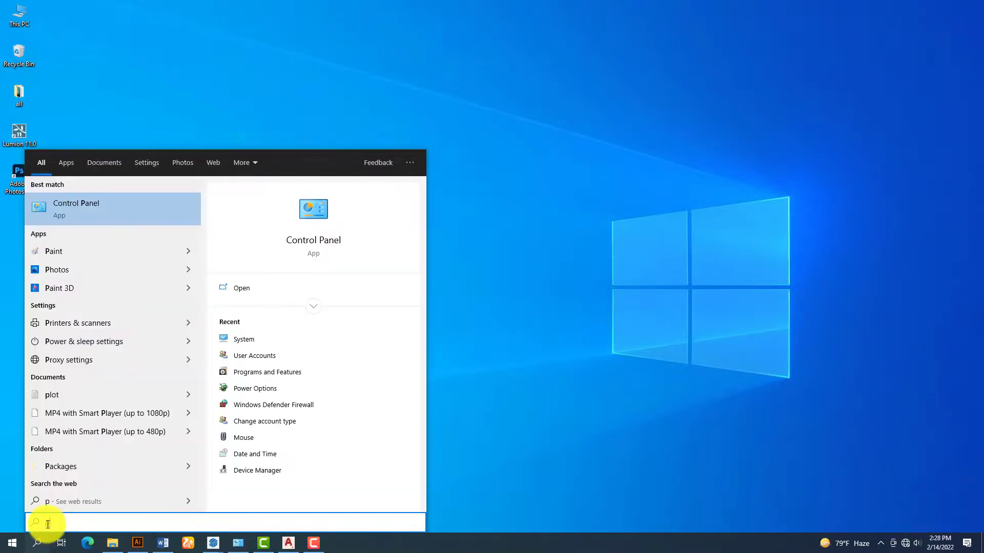
text(ho)
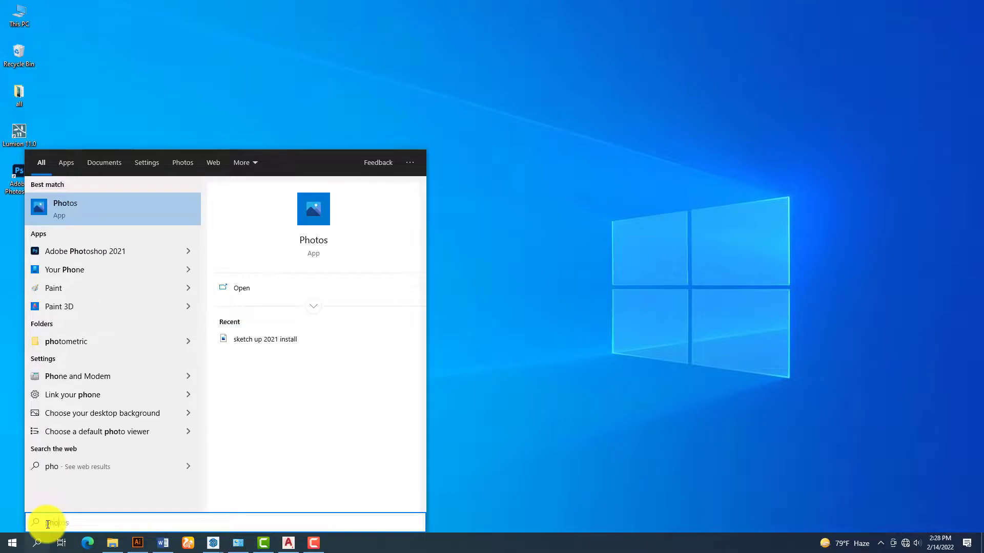
text(to)
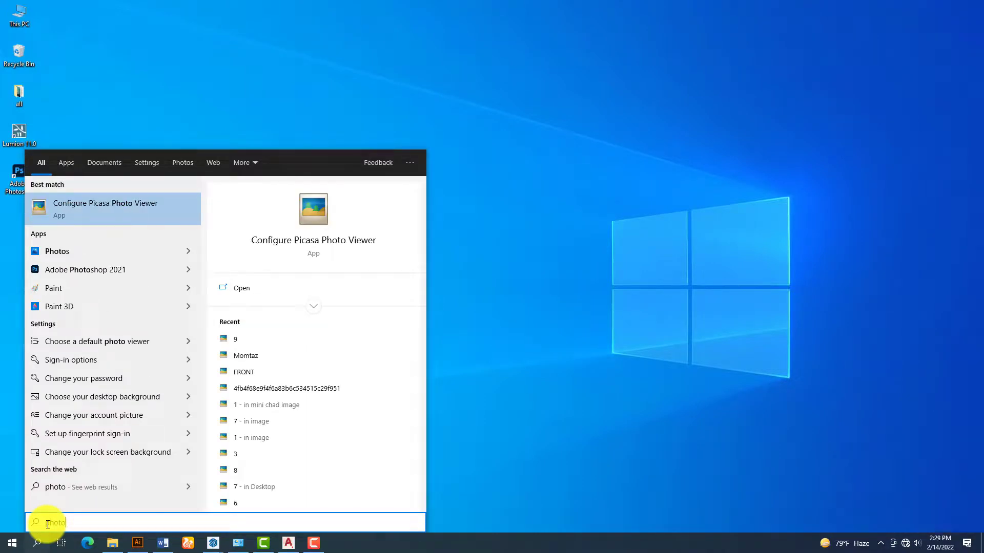
text(s)
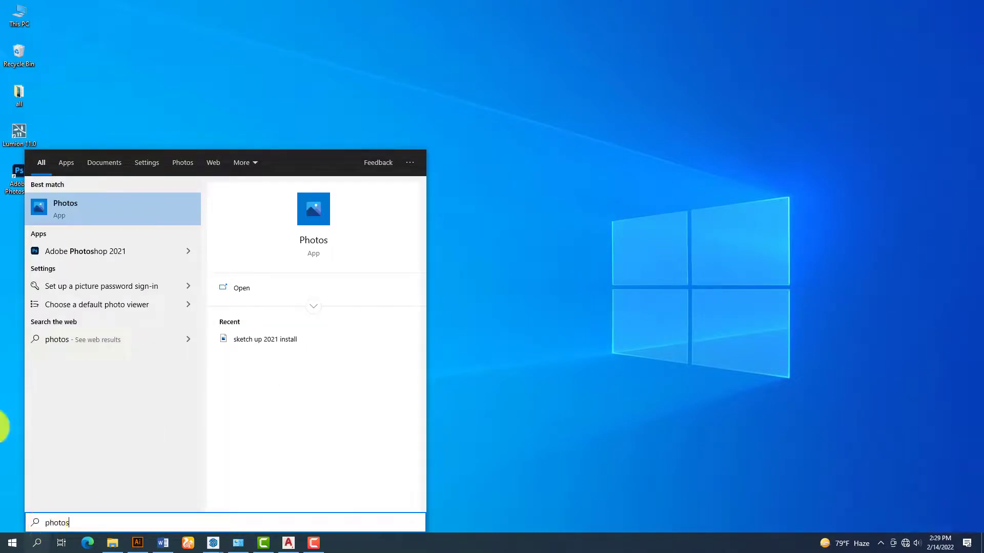
click(94, 251)
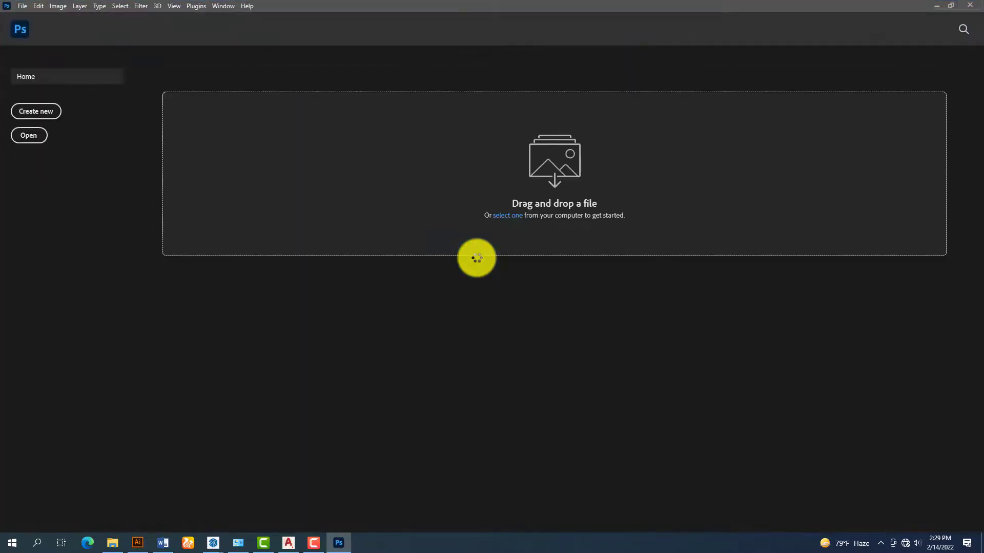
- Open the New Document dialog from the Photoshop Home screen, then close it
click(44, 117)
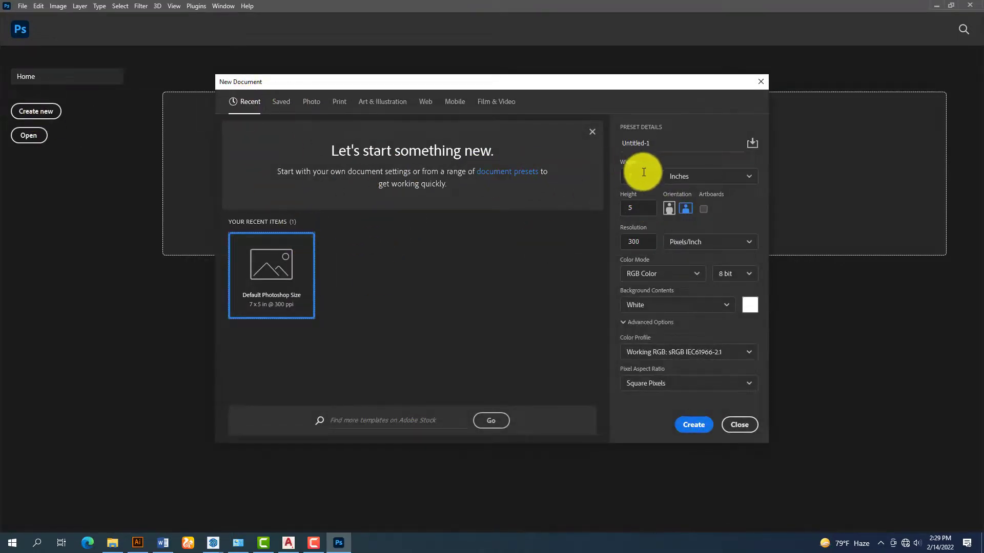
click(697, 425)
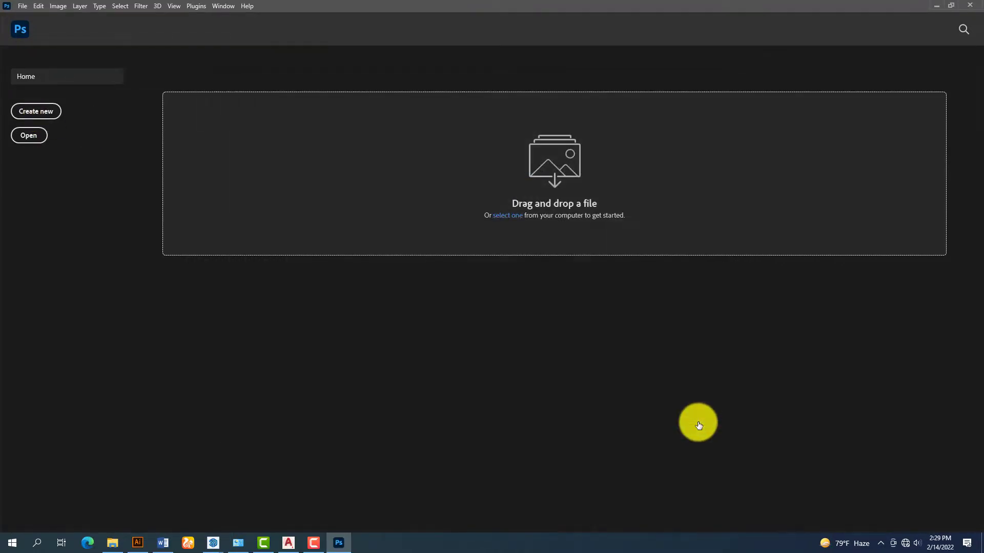